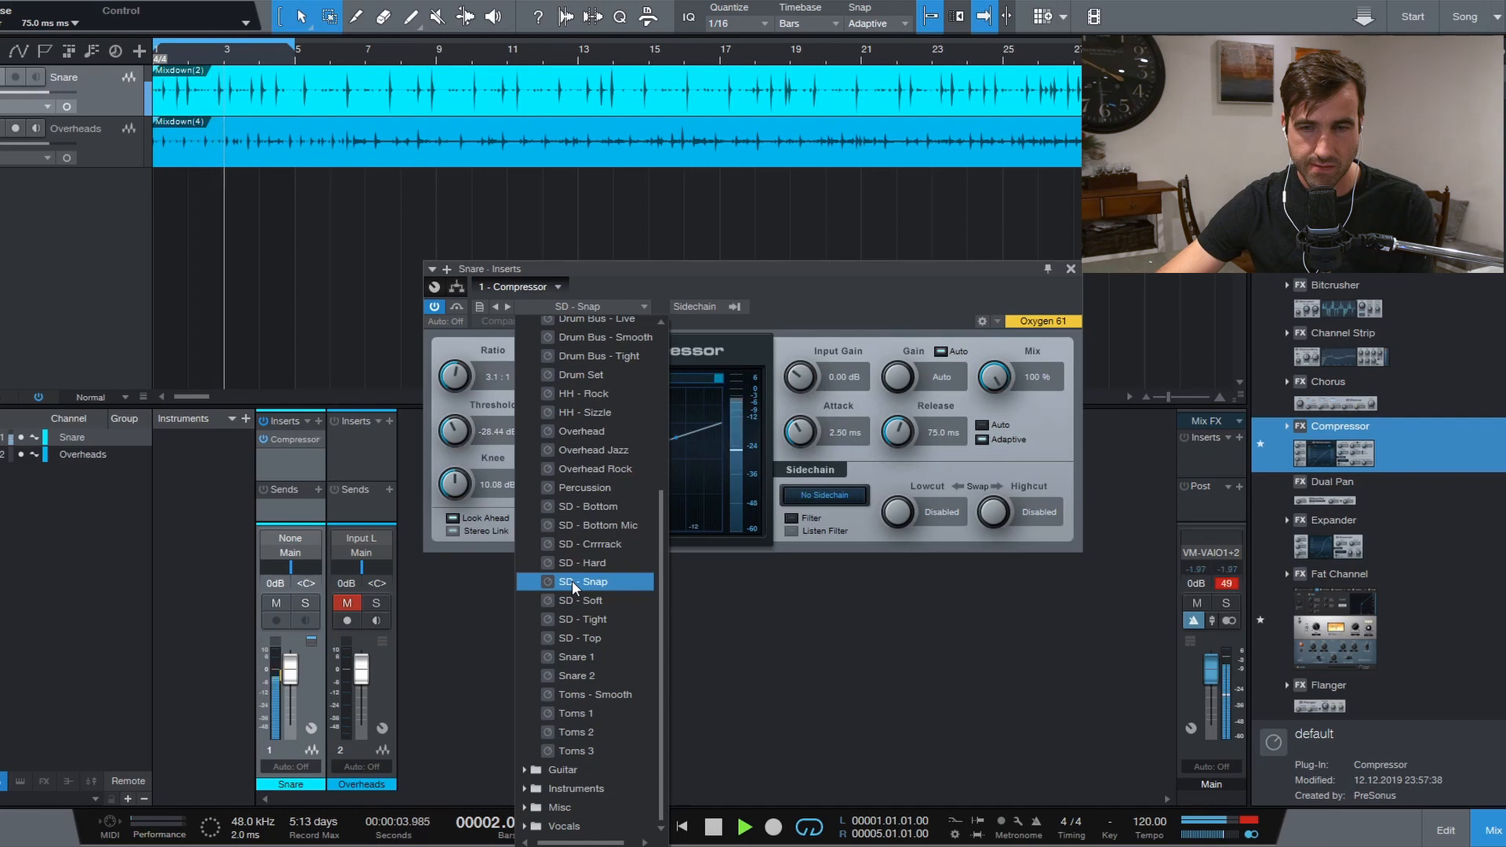
Audition the SD - Hard, SD - Crrrack, SD - Bottom Mic and SD - Bottom compressor presets on the playing snare, and stop playback.
{"action": "left_click", "coordinate": [572, 564]}
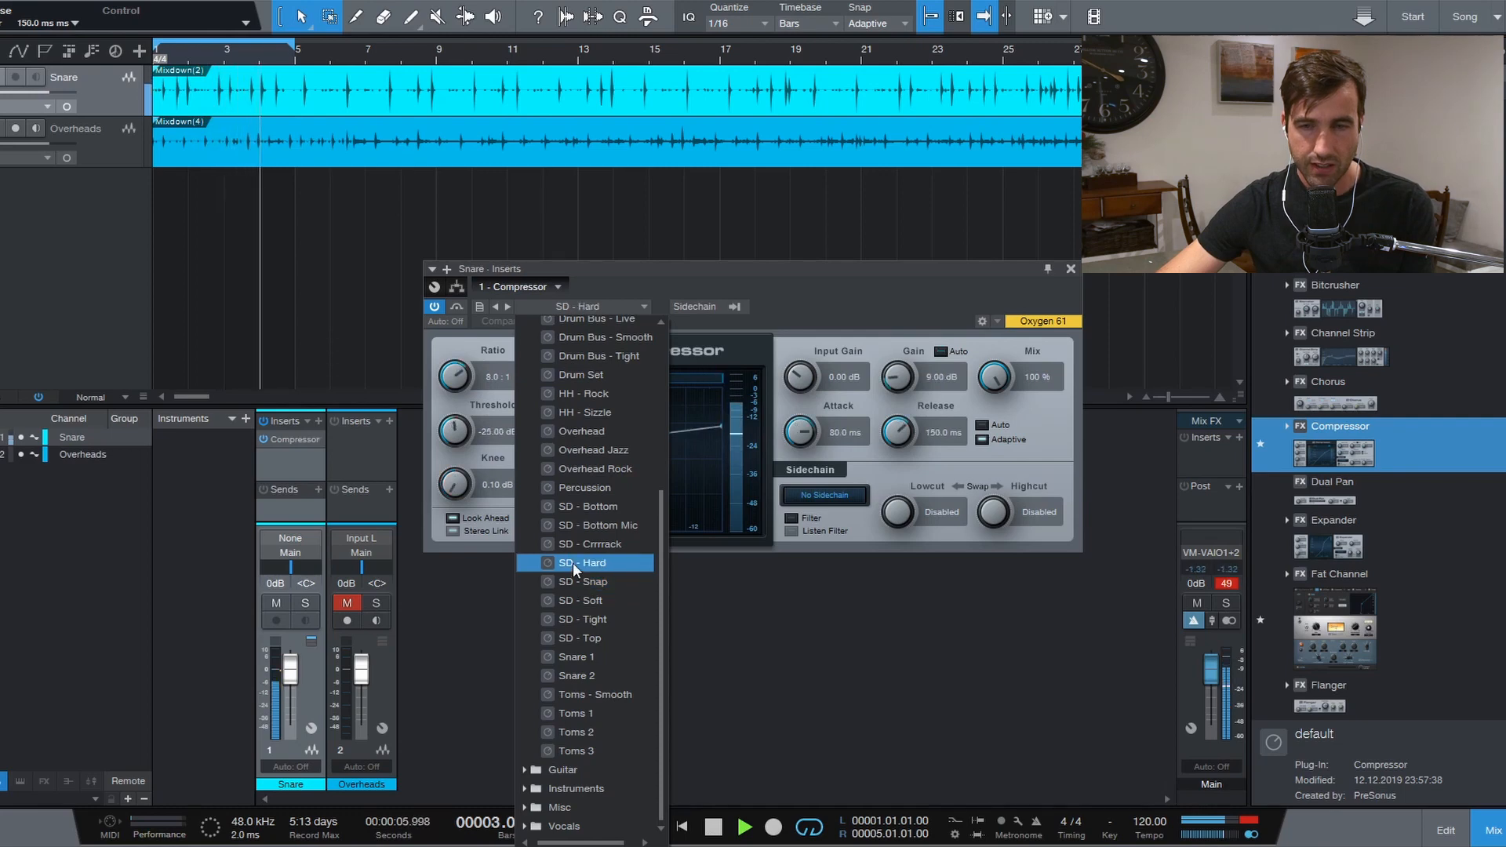
{"action": "left_click", "coordinate": [572, 549]}
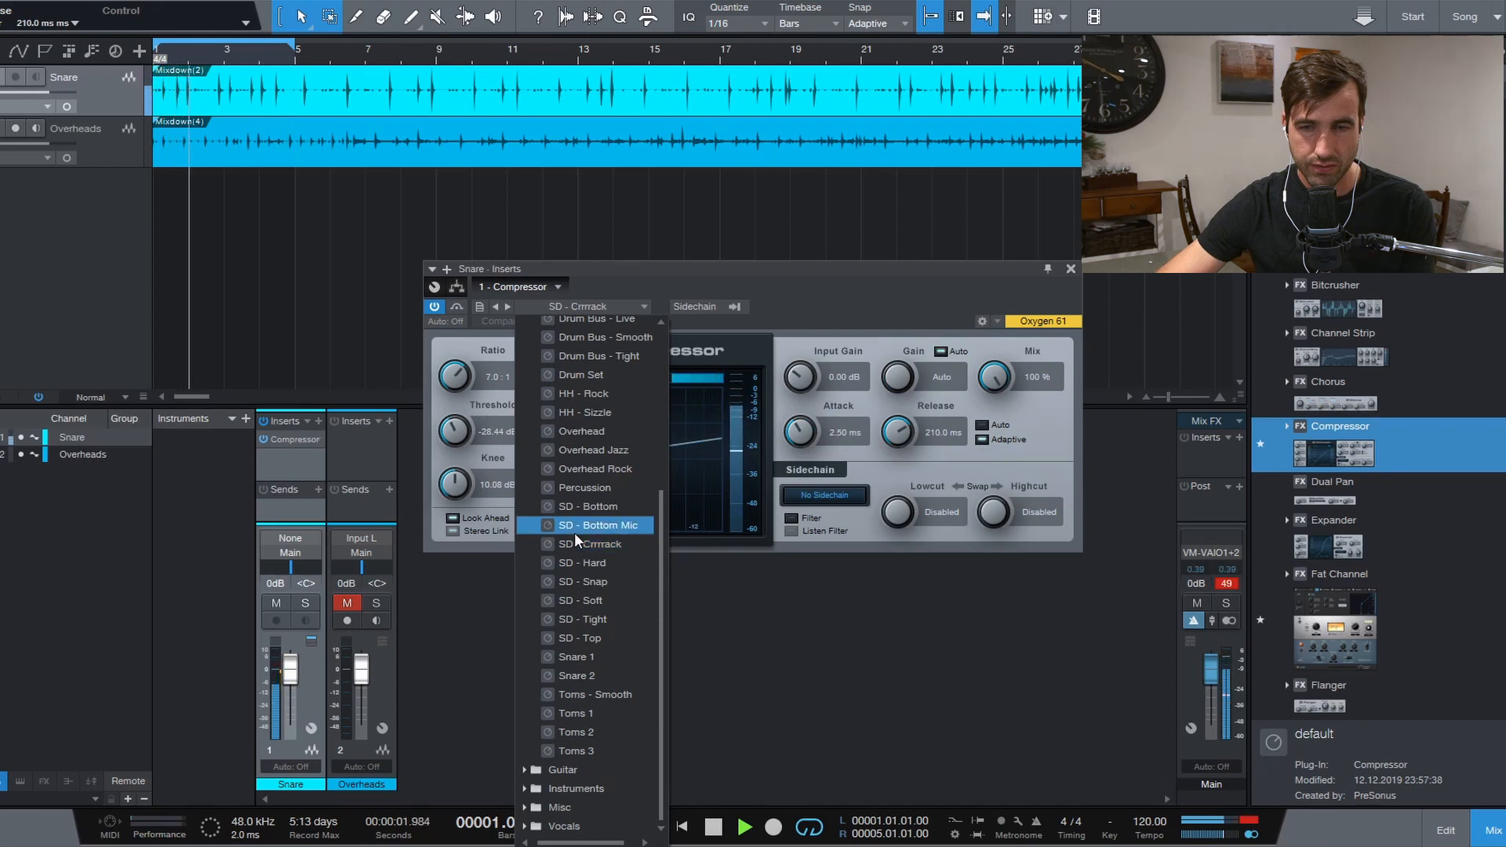
{"action": "left_click", "coordinate": [574, 526]}
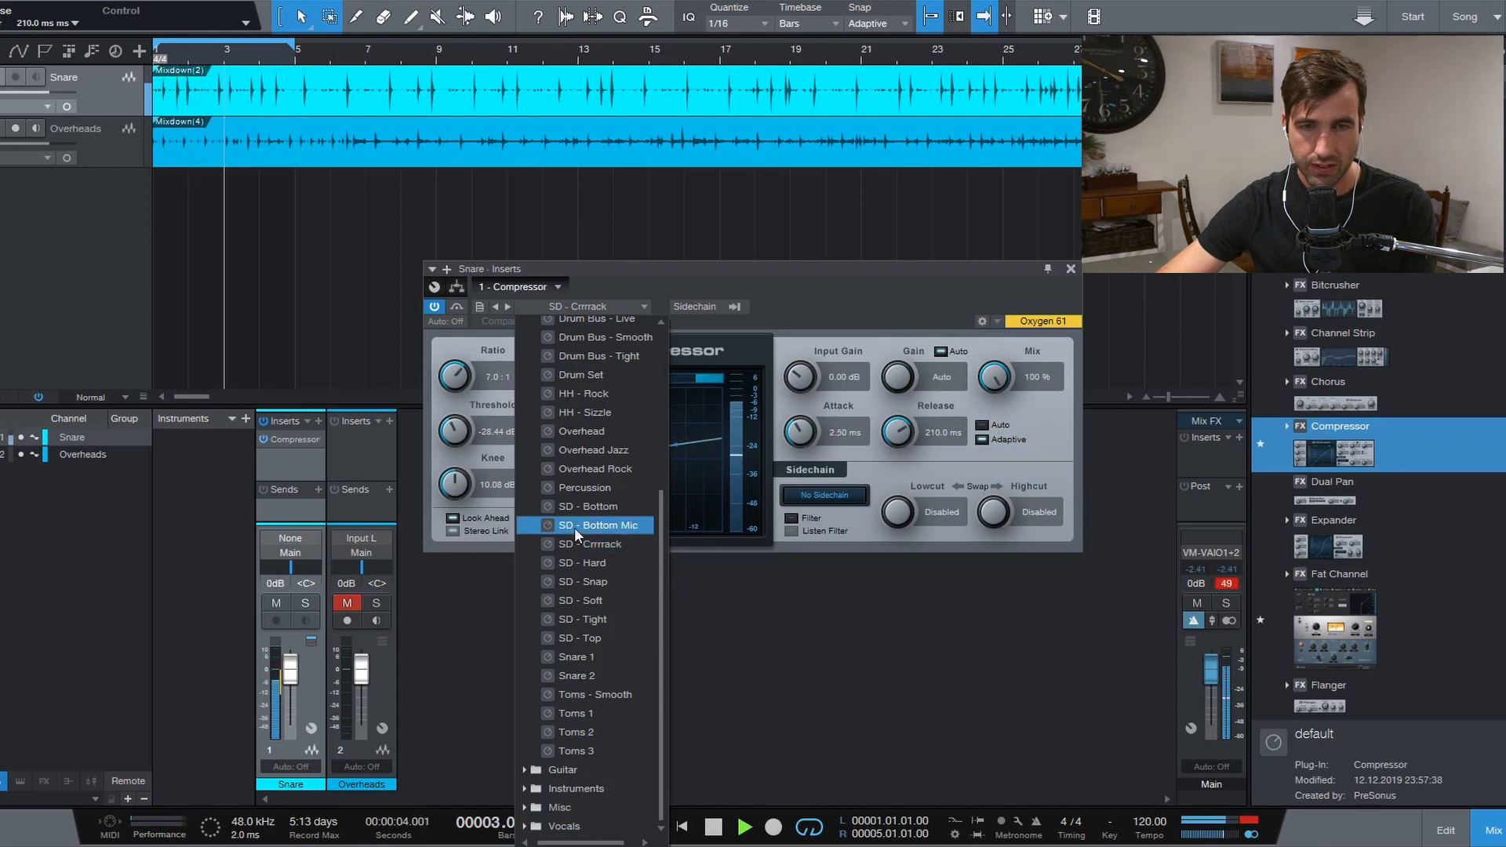
{"action": "left_click", "coordinate": [574, 506]}
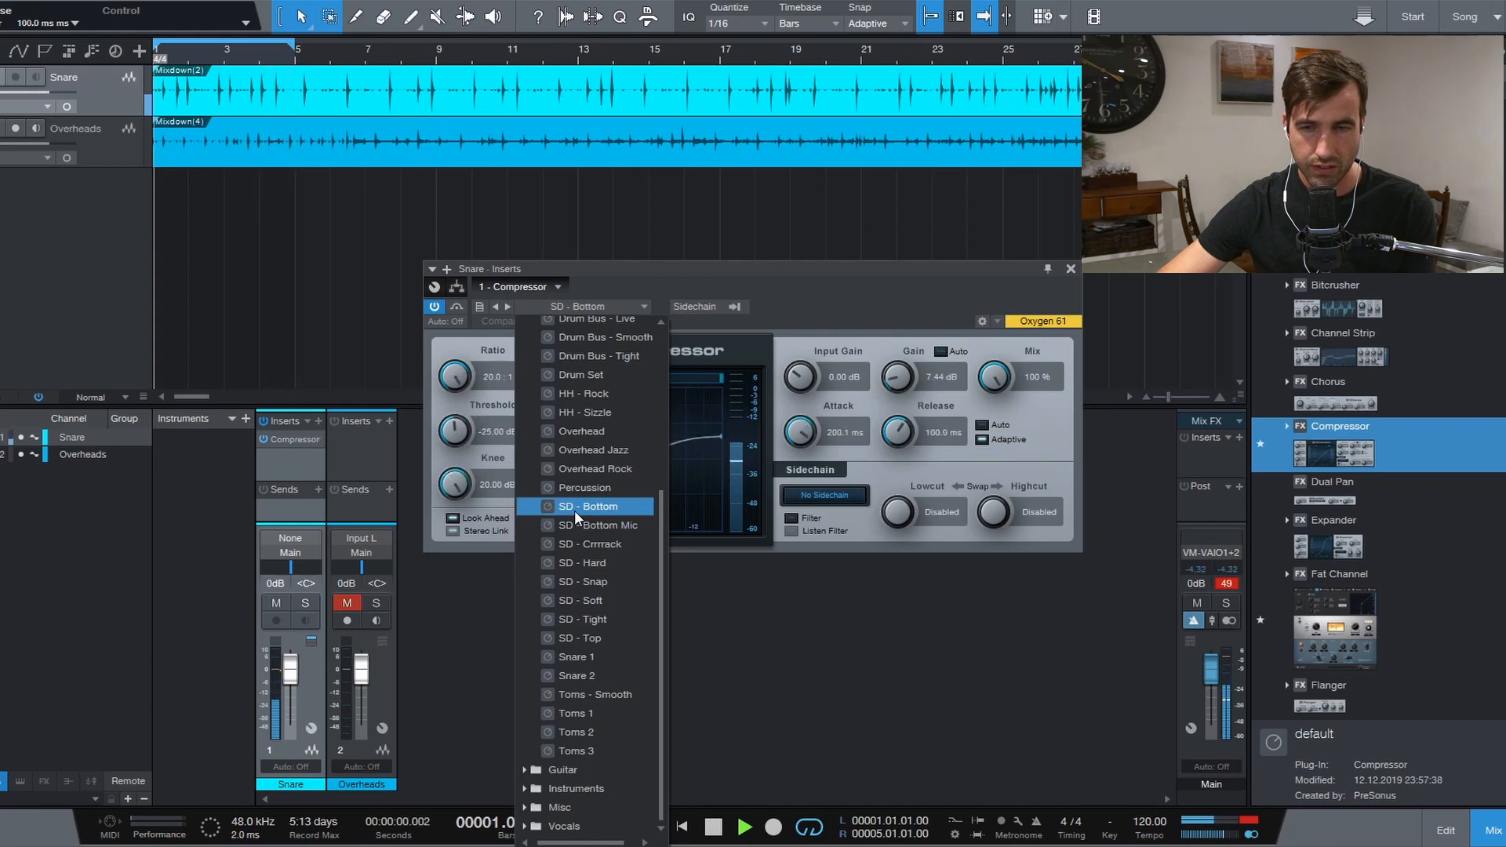
{"action": "left_click", "coordinate": [806, 308]}
{"action": "key", "text": "space"}
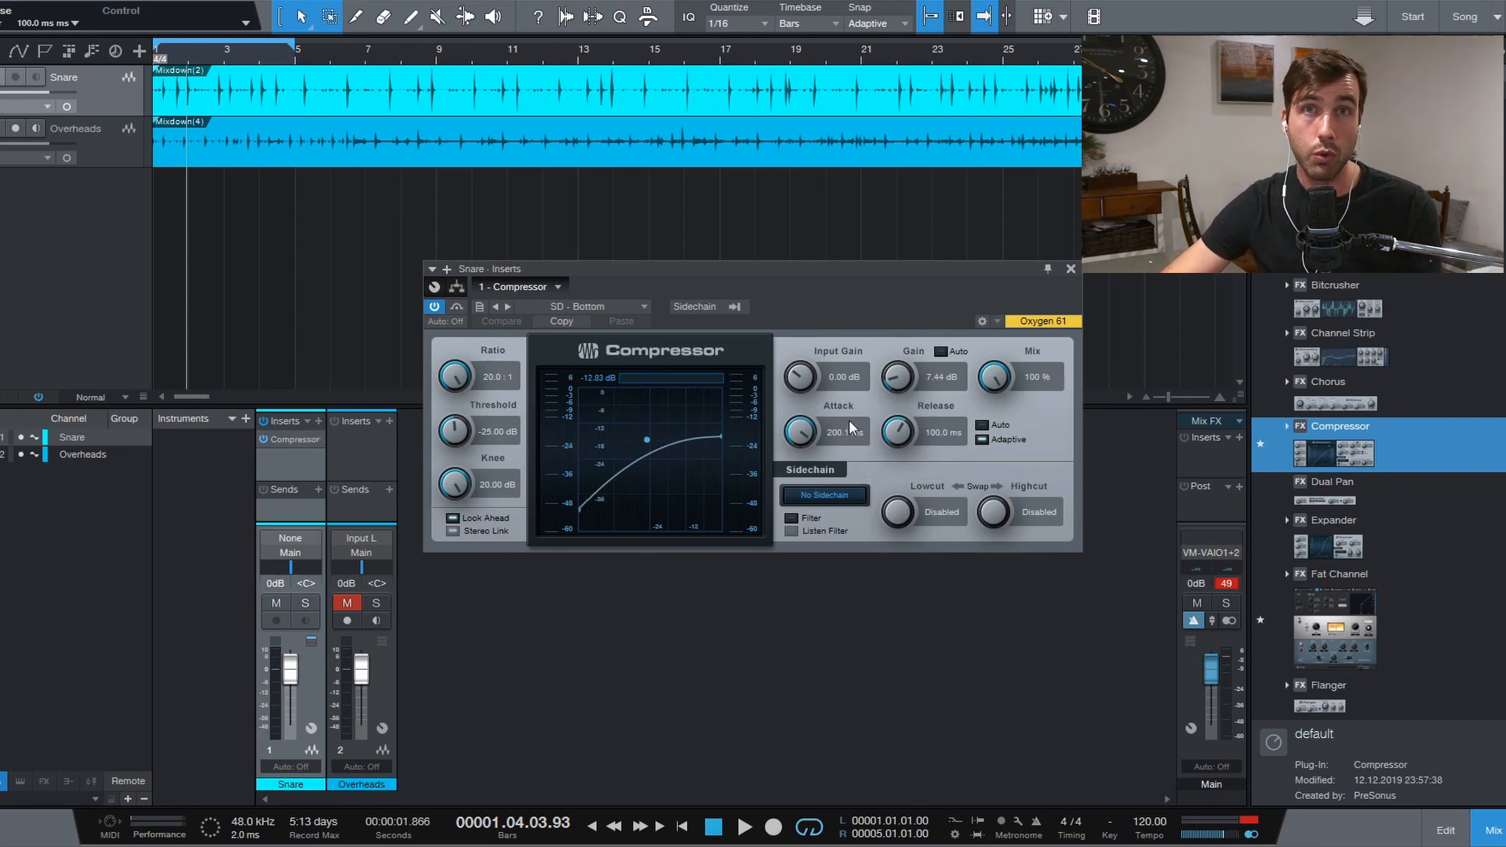
Load the default preset in the snare track's compressor.
{"action": "left_click", "coordinate": [563, 311]}
{"action": "scroll", "coordinate": [598, 402], "scroll_direction": "up", "scroll_amount": 8}
{"action": "left_click", "coordinate": [581, 325]}
{"action": "left_click", "coordinate": [900, 287]}
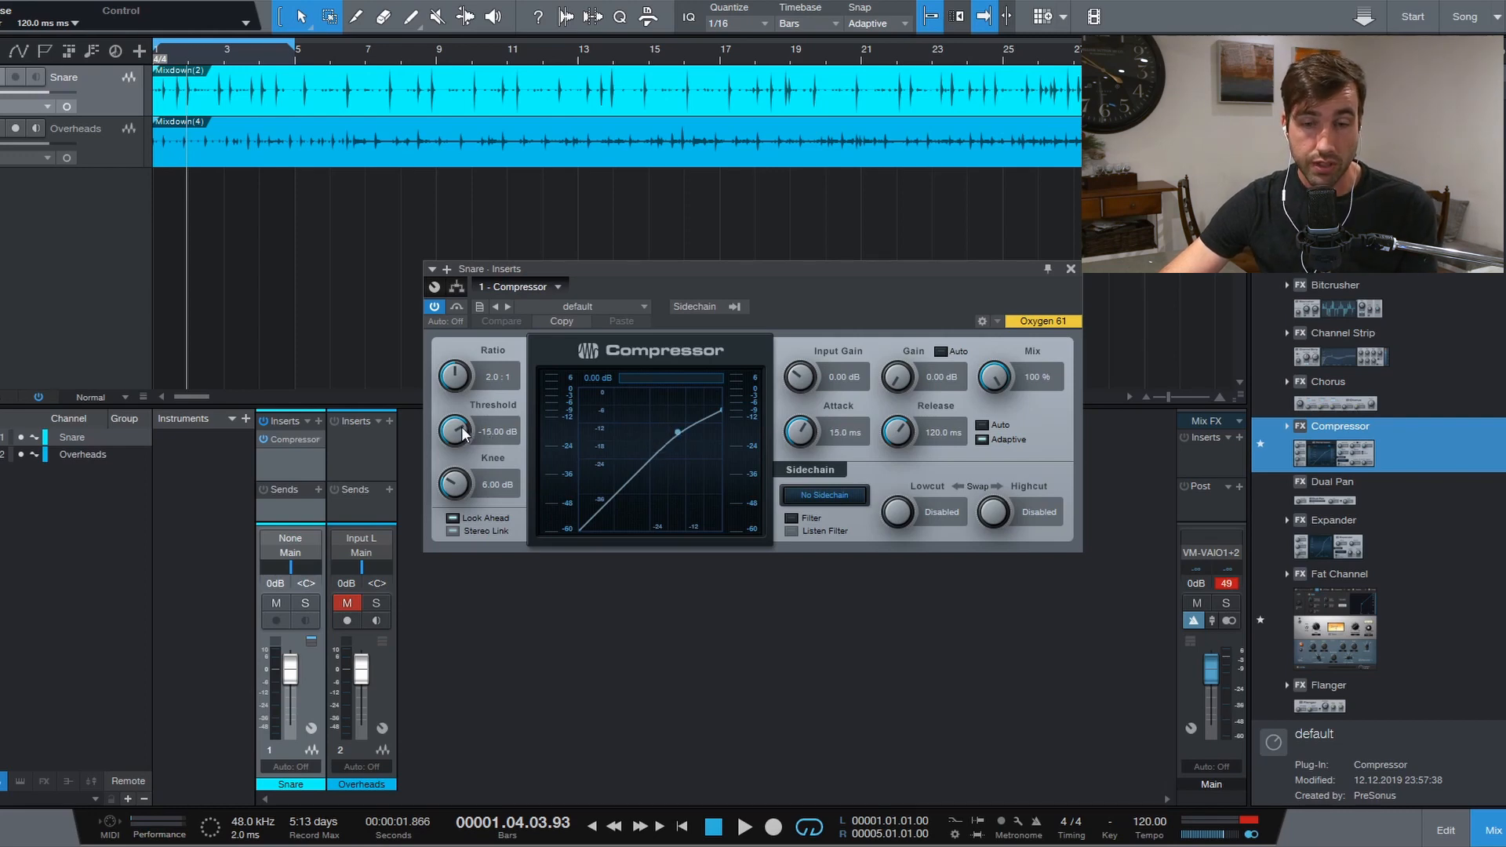
Lower the compressor threshold to about -18 dB and set the ratio to 4:1.
{"action": "mouse_move", "coordinate": [470, 430]}
{"action": "left_mouse_down"}
{"action": "mouse_move", "coordinate": [461, 476]}
{"action": "mouse_move", "coordinate": [463, 410]}
{"action": "mouse_move", "coordinate": [458, 466]}
{"action": "mouse_move", "coordinate": [462, 441]}
{"action": "left_mouse_up"}
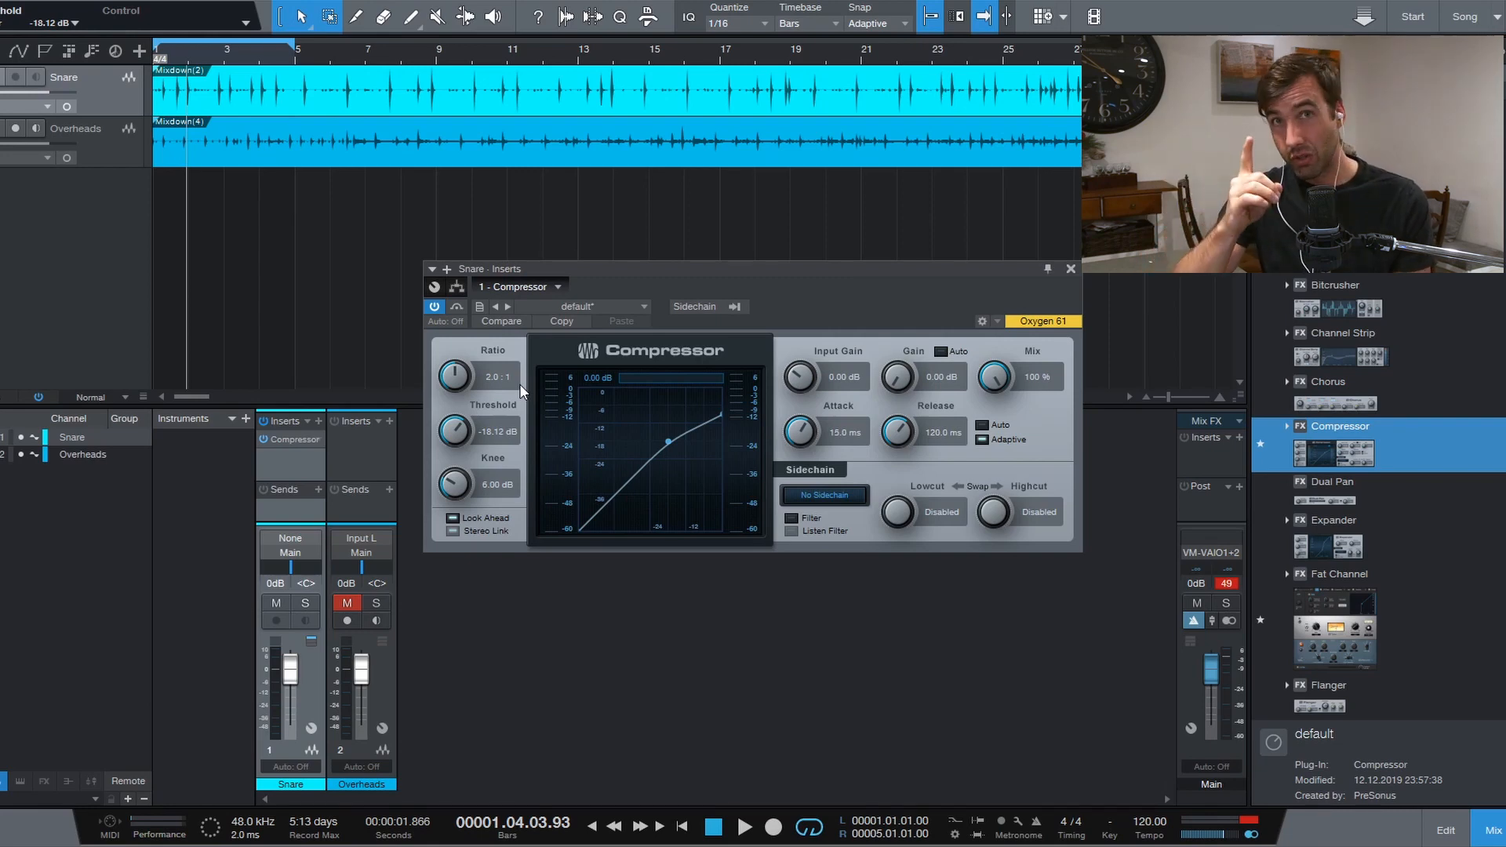
{"action": "left_click", "coordinate": [492, 378]}
{"action": "type", "text": "4"}
{"action": "key", "text": "Return"}
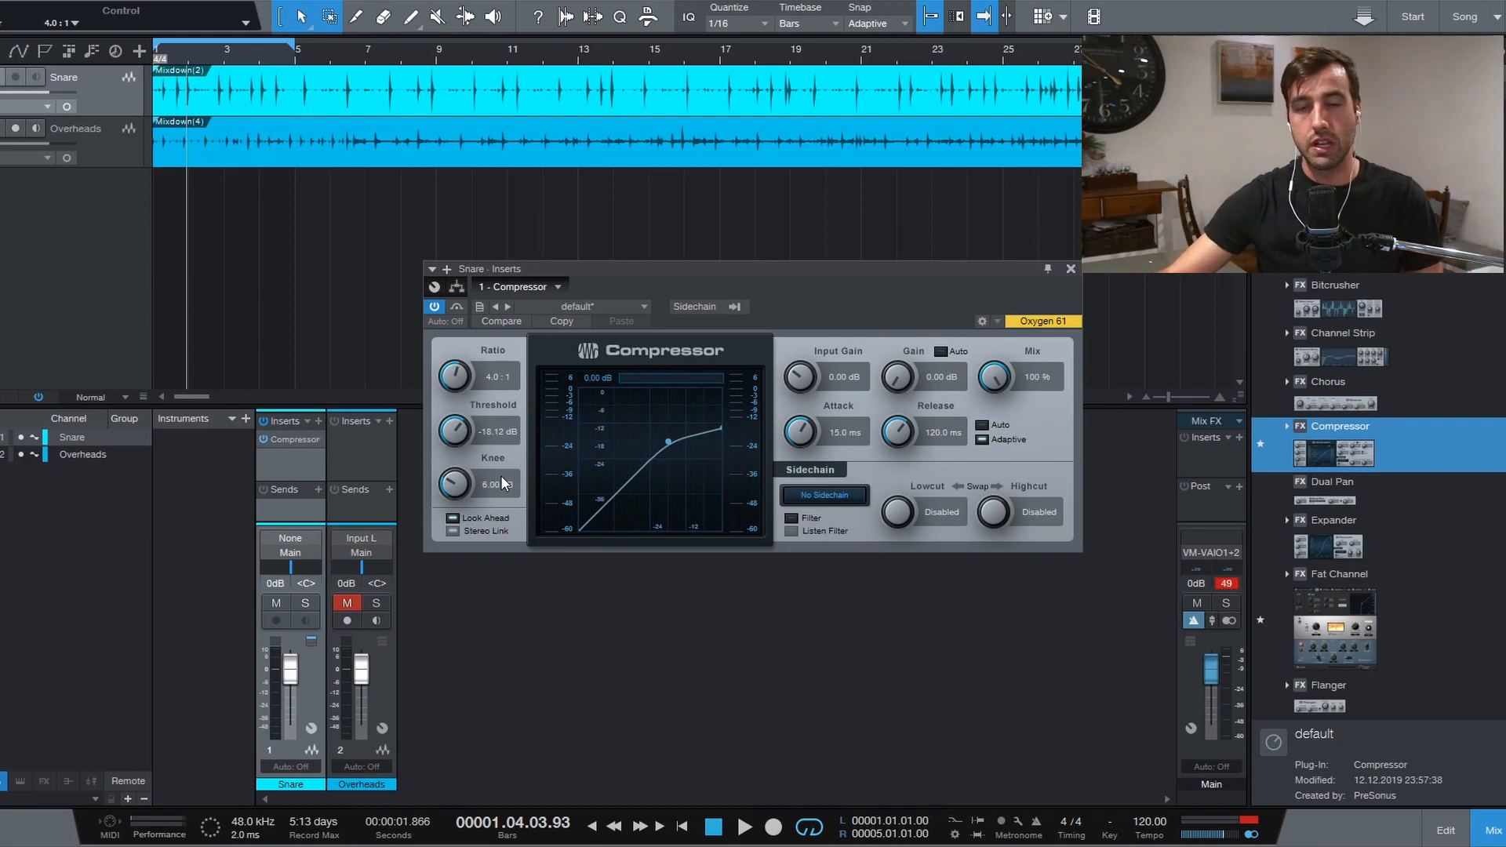
Play the snare loop, raise the compressor threshold to about -10.9 dB, and stop playback.
{"action": "key", "text": "space"}
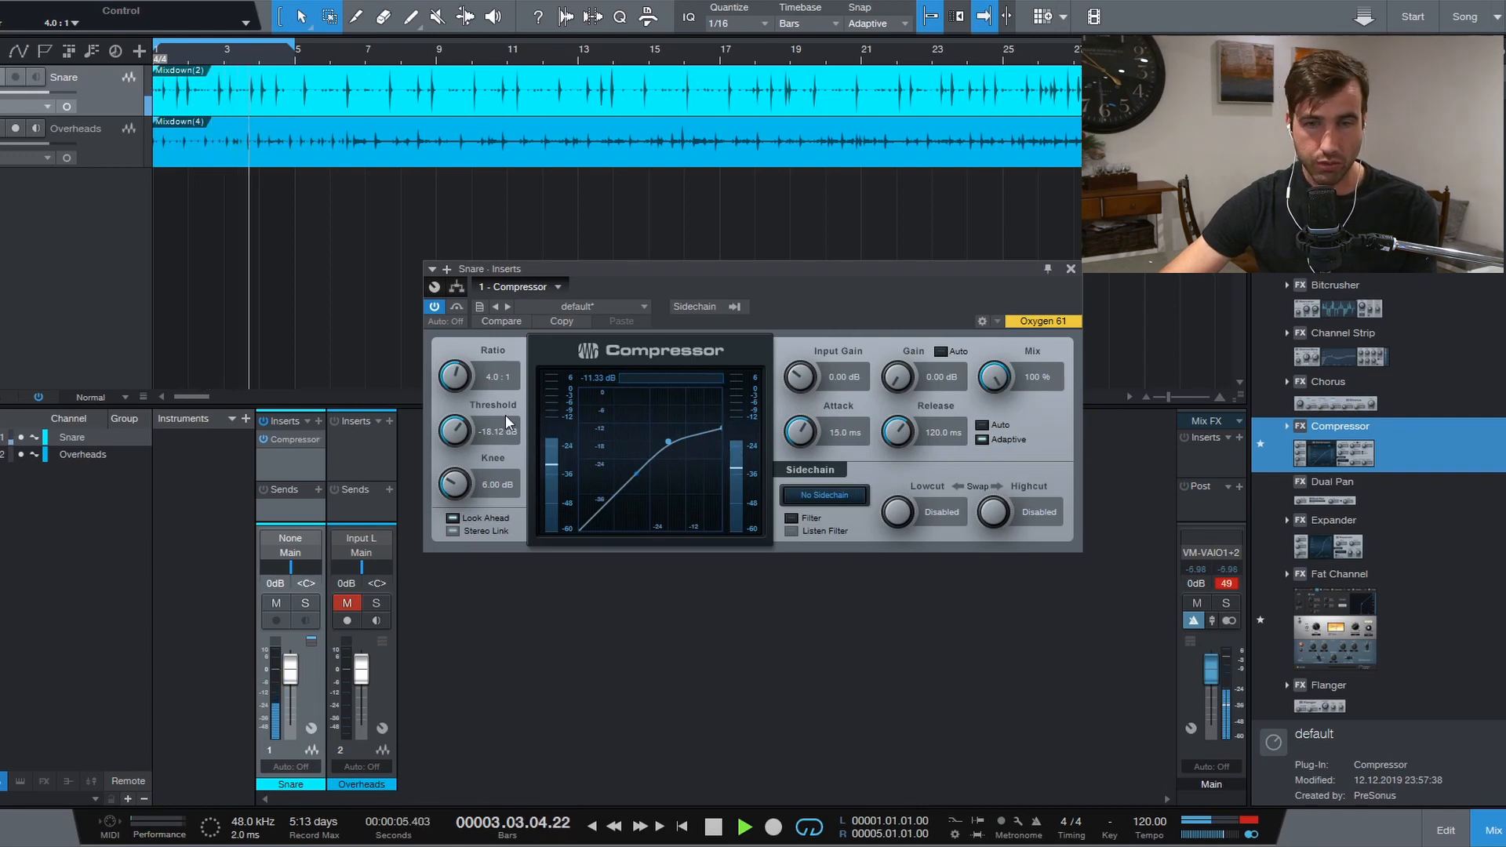
{"action": "left_click_drag", "start_coordinate": [455, 429], "coordinate": [458, 408]}
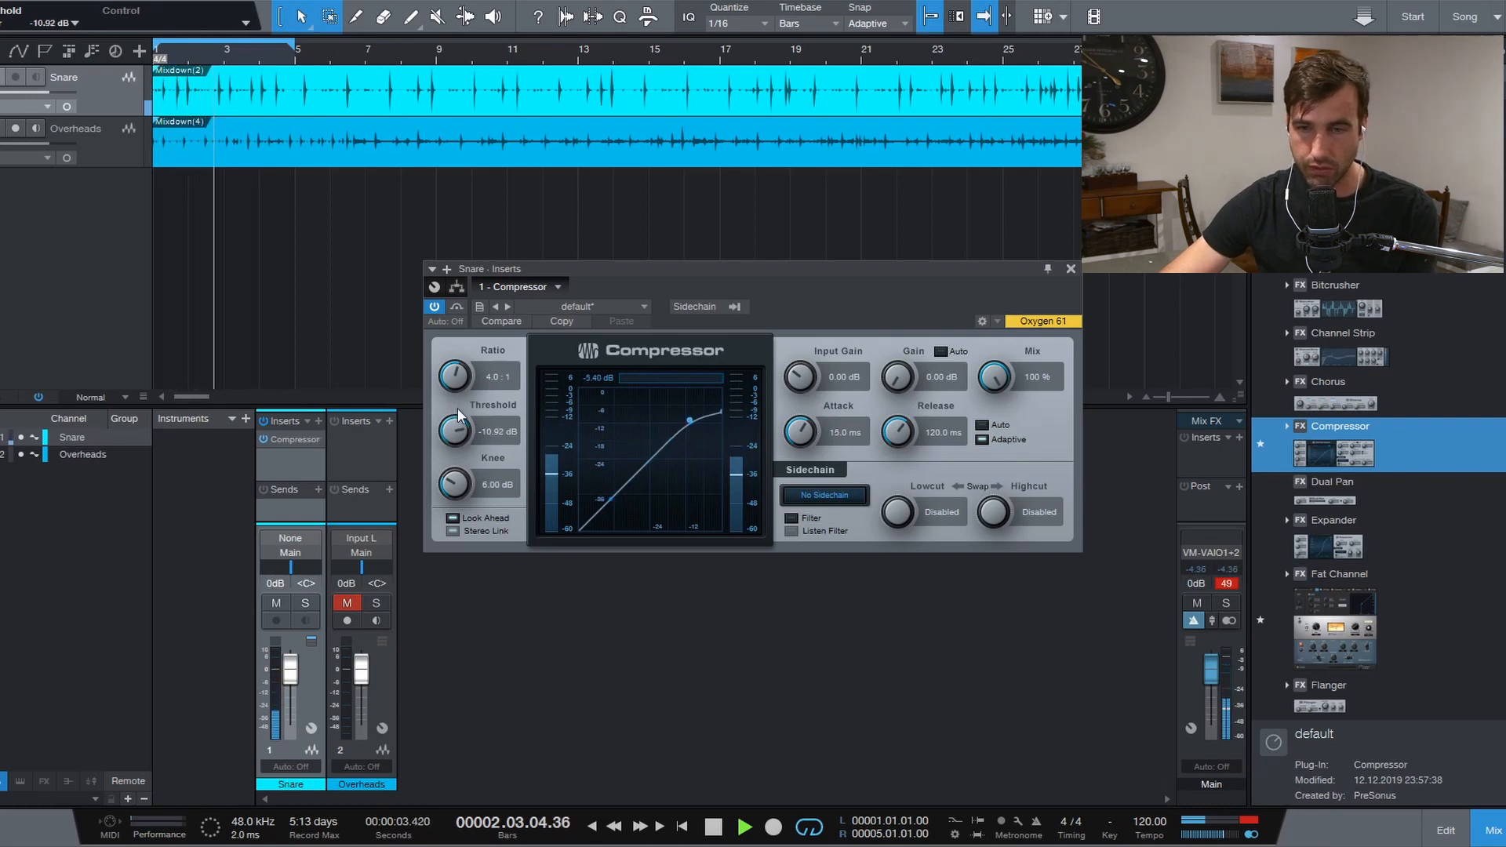
{"action": "key", "text": "space"}
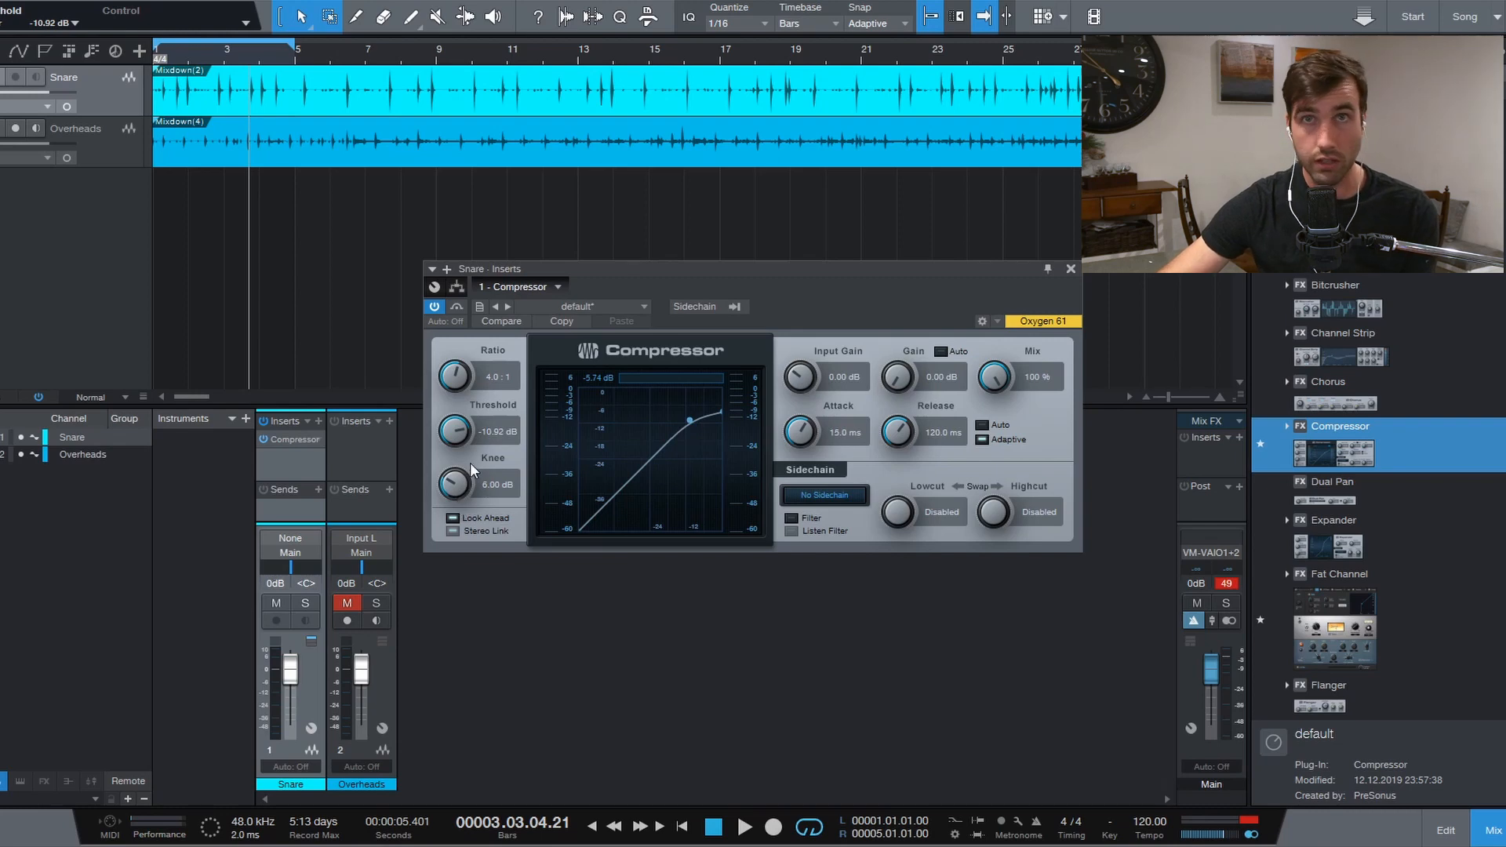
Sweep the compressor knee between its 0.10 dB minimum and 20 dB maximum, ending at 0.10 dB.
{"action": "left_click_drag", "start_coordinate": [472, 476], "coordinate": [452, 544]}
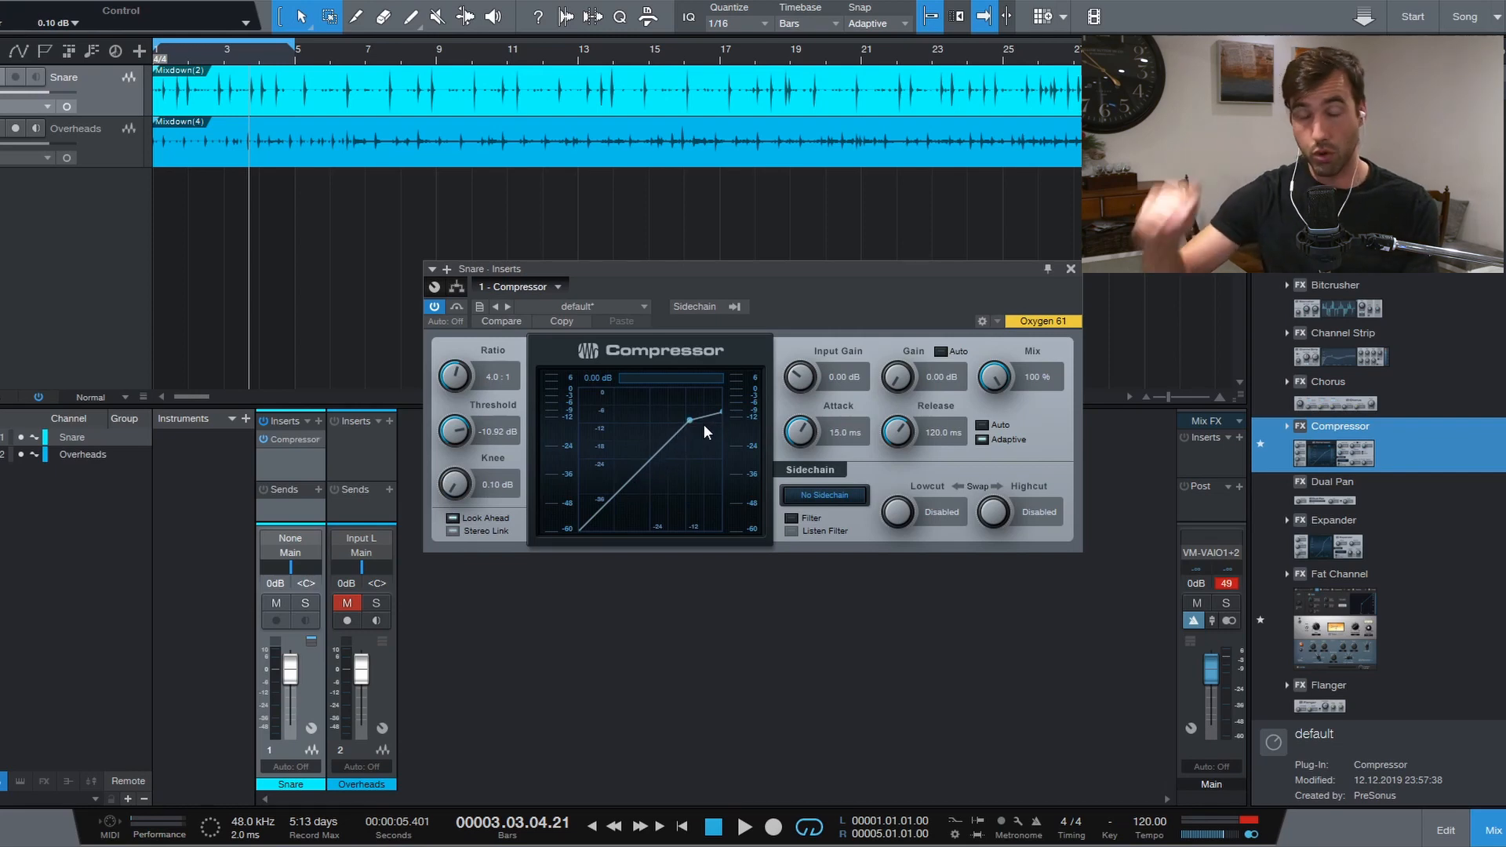
{"action": "left_click_drag", "start_coordinate": [453, 486], "coordinate": [480, 294]}
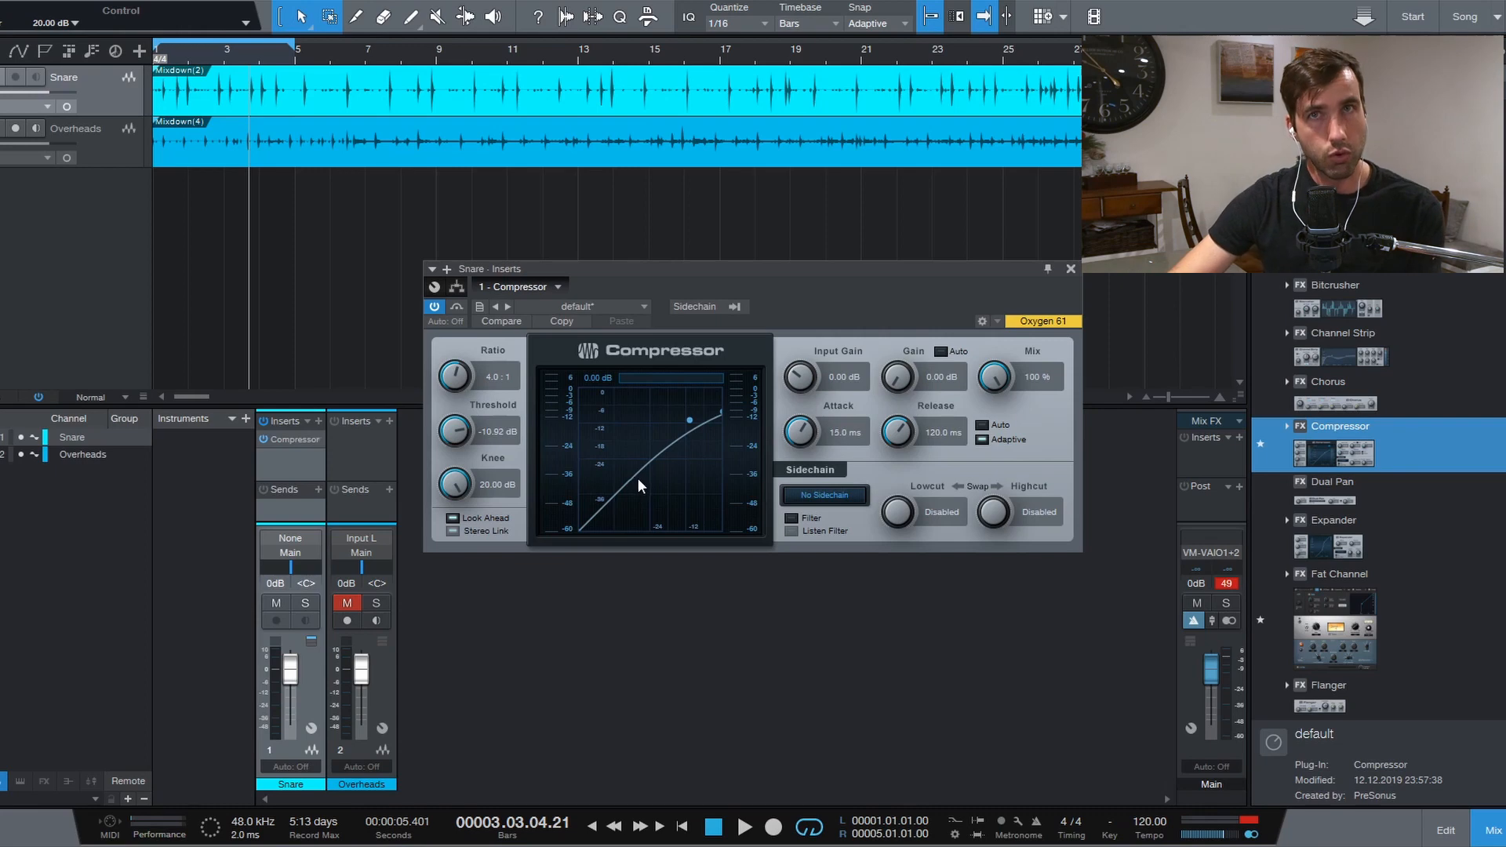
{"action": "mouse_move", "coordinate": [455, 484]}
{"action": "left_mouse_down"}
{"action": "mouse_move", "coordinate": [436, 591]}
{"action": "mouse_move", "coordinate": [451, 505]}
{"action": "left_mouse_up"}
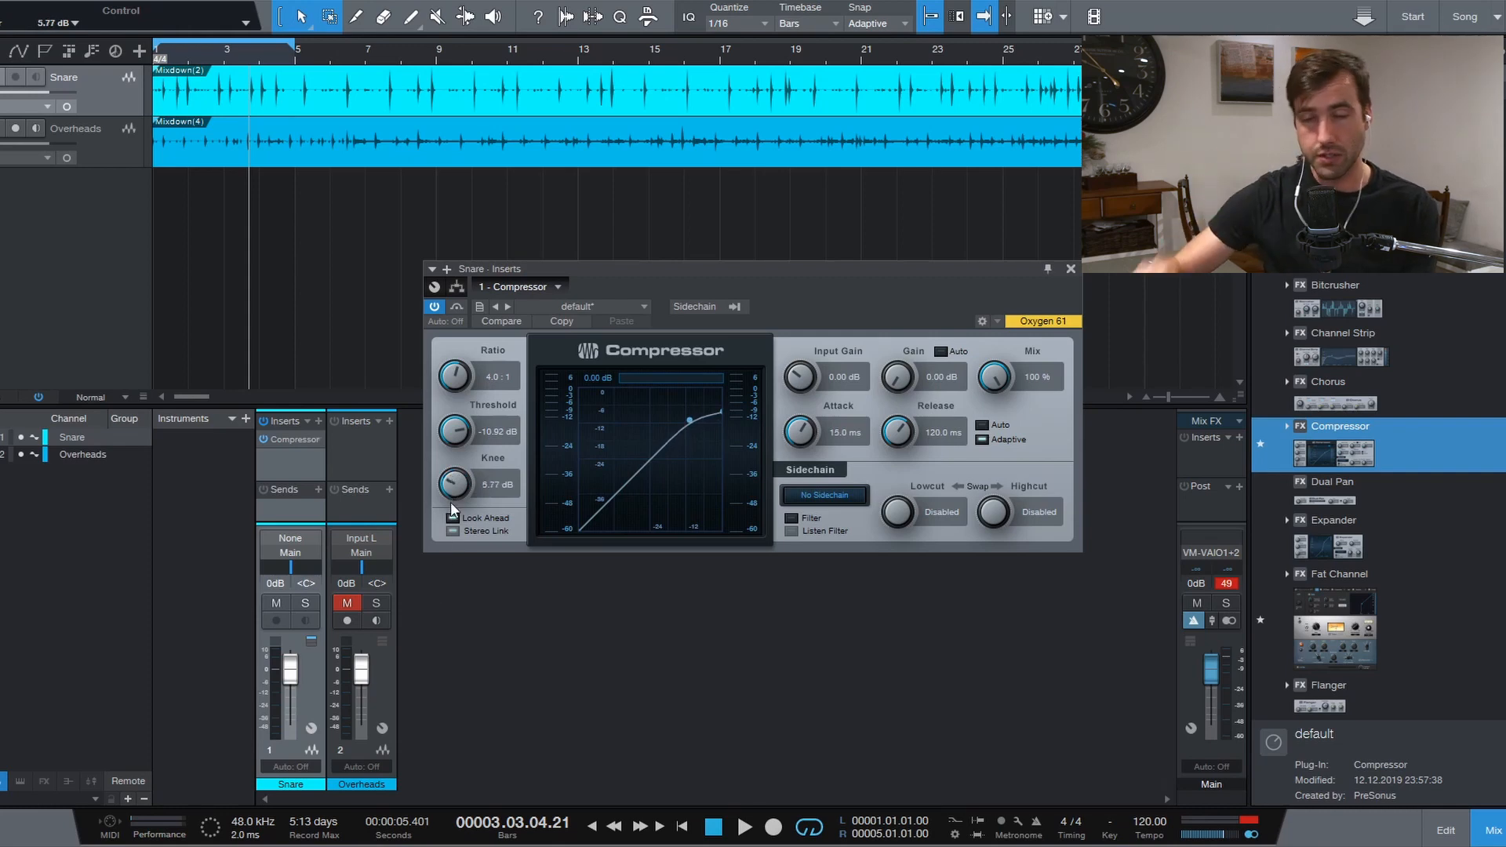
{"action": "left_click_drag", "start_coordinate": [453, 480], "coordinate": [451, 533]}
While the loop plays, raise the compressor threshold to about -5.6 dB and soften the knee to 20 dB.
{"action": "key", "text": "space"}
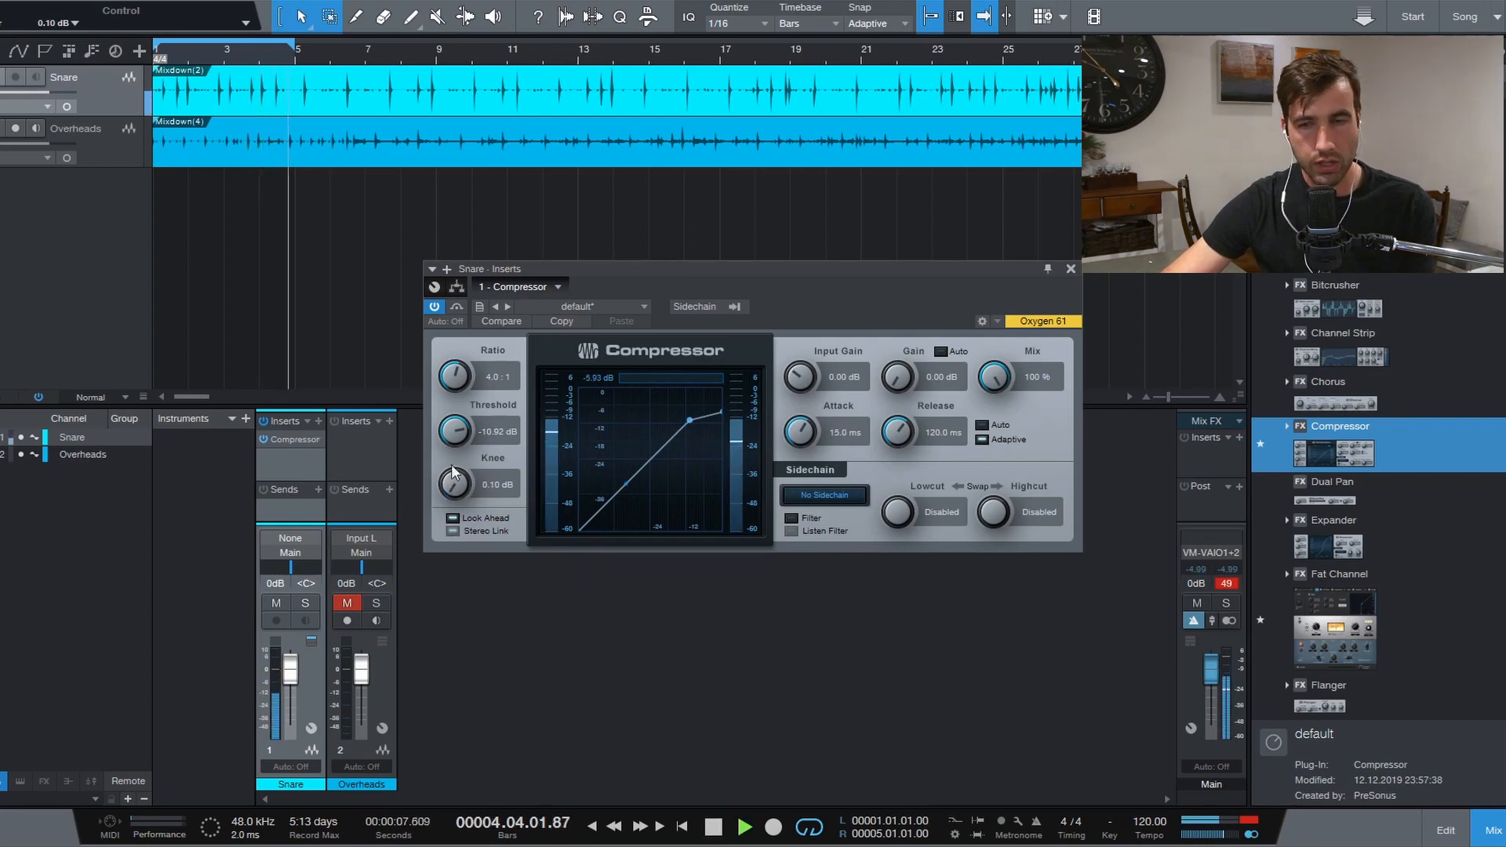
{"action": "left_click_drag", "start_coordinate": [458, 430], "coordinate": [459, 411]}
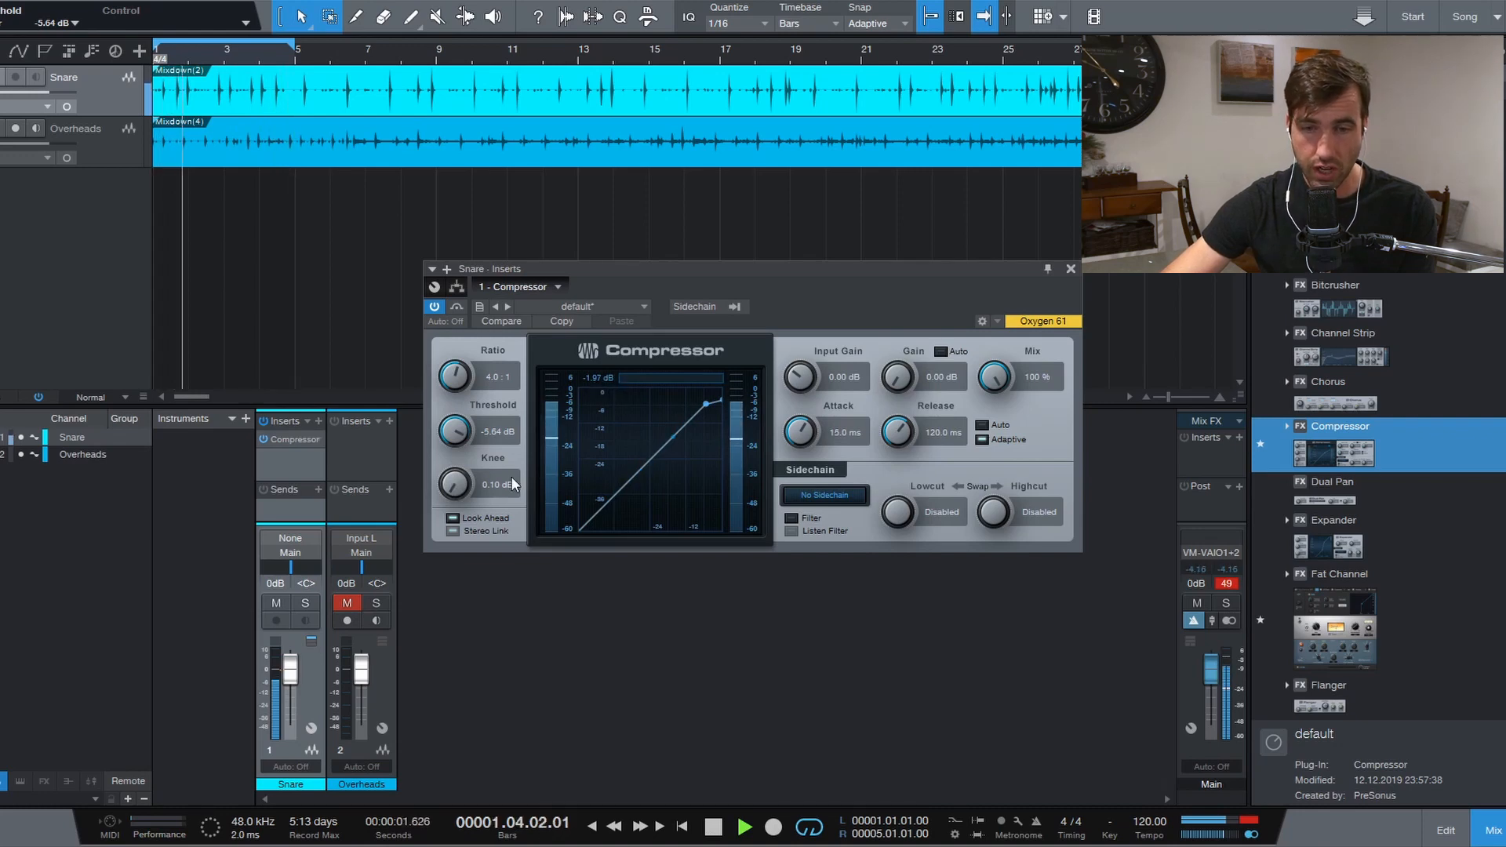
{"action": "left_click_drag", "start_coordinate": [454, 481], "coordinate": [482, 356]}
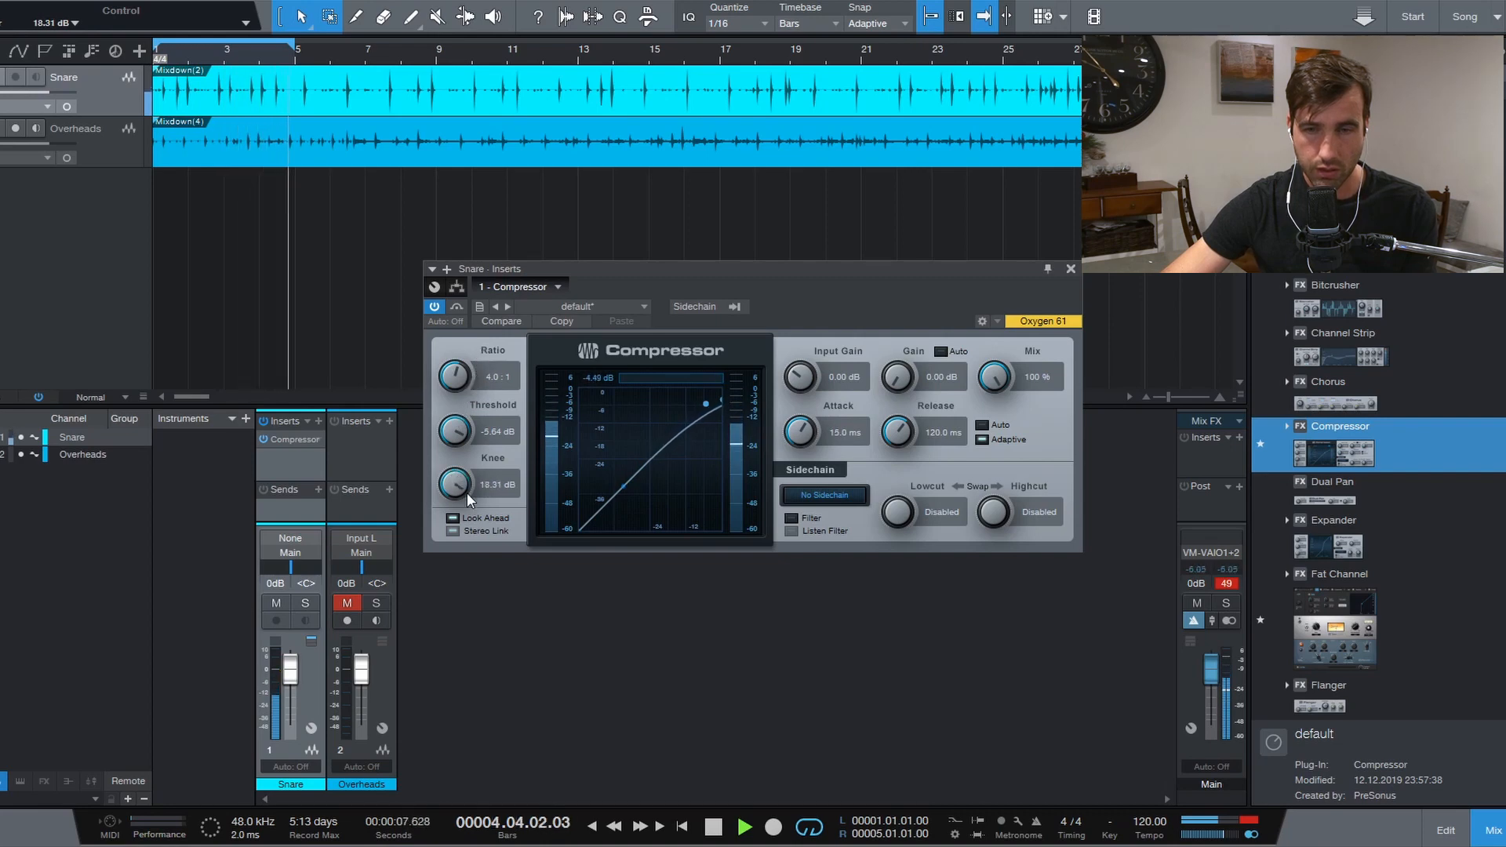
{"action": "left_click_drag", "start_coordinate": [458, 490], "coordinate": [459, 474]}
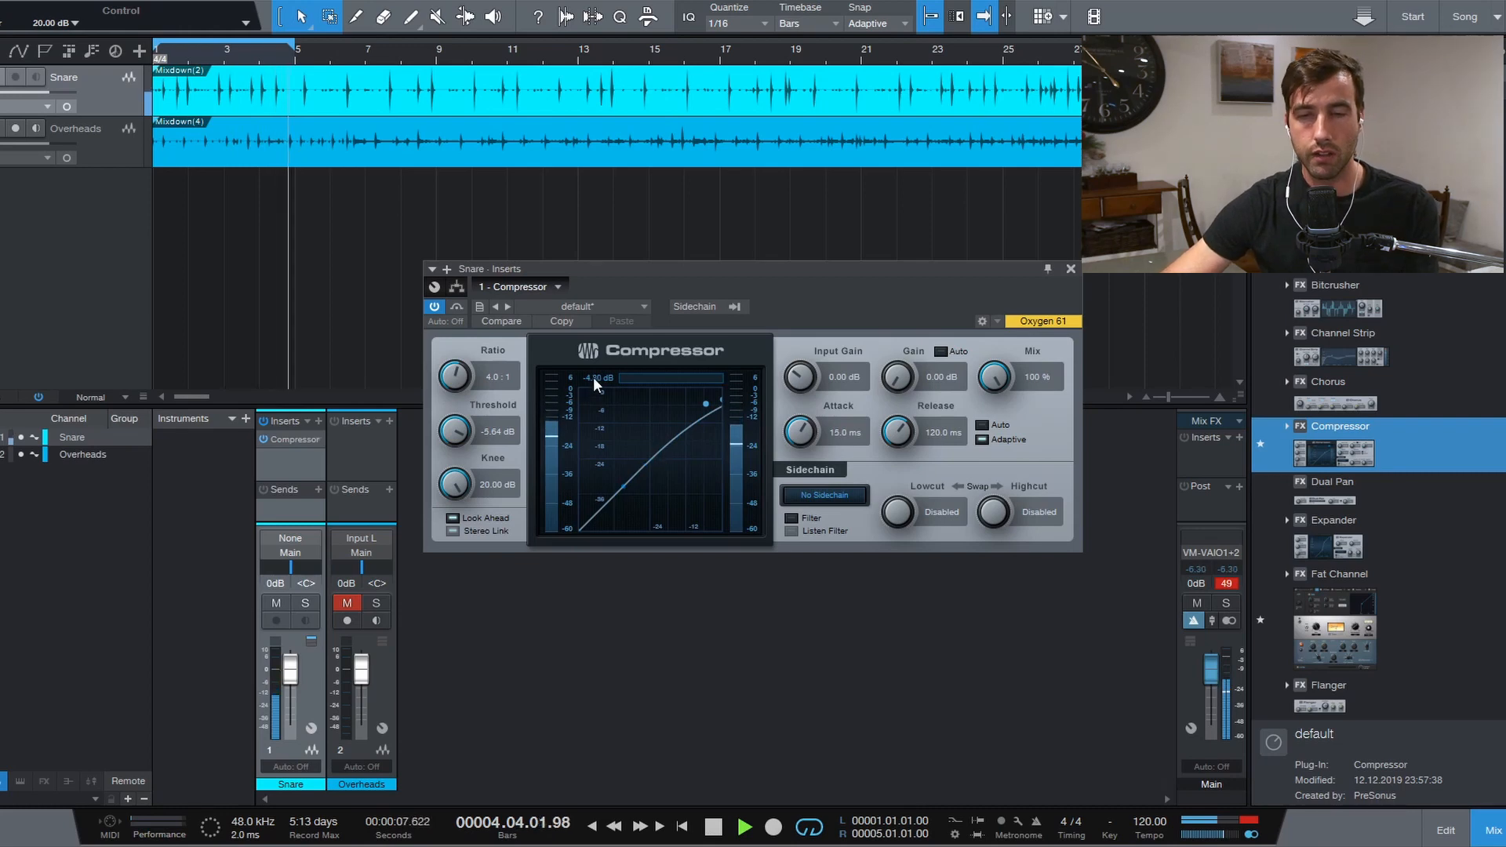
{"action": "key", "text": "space"}
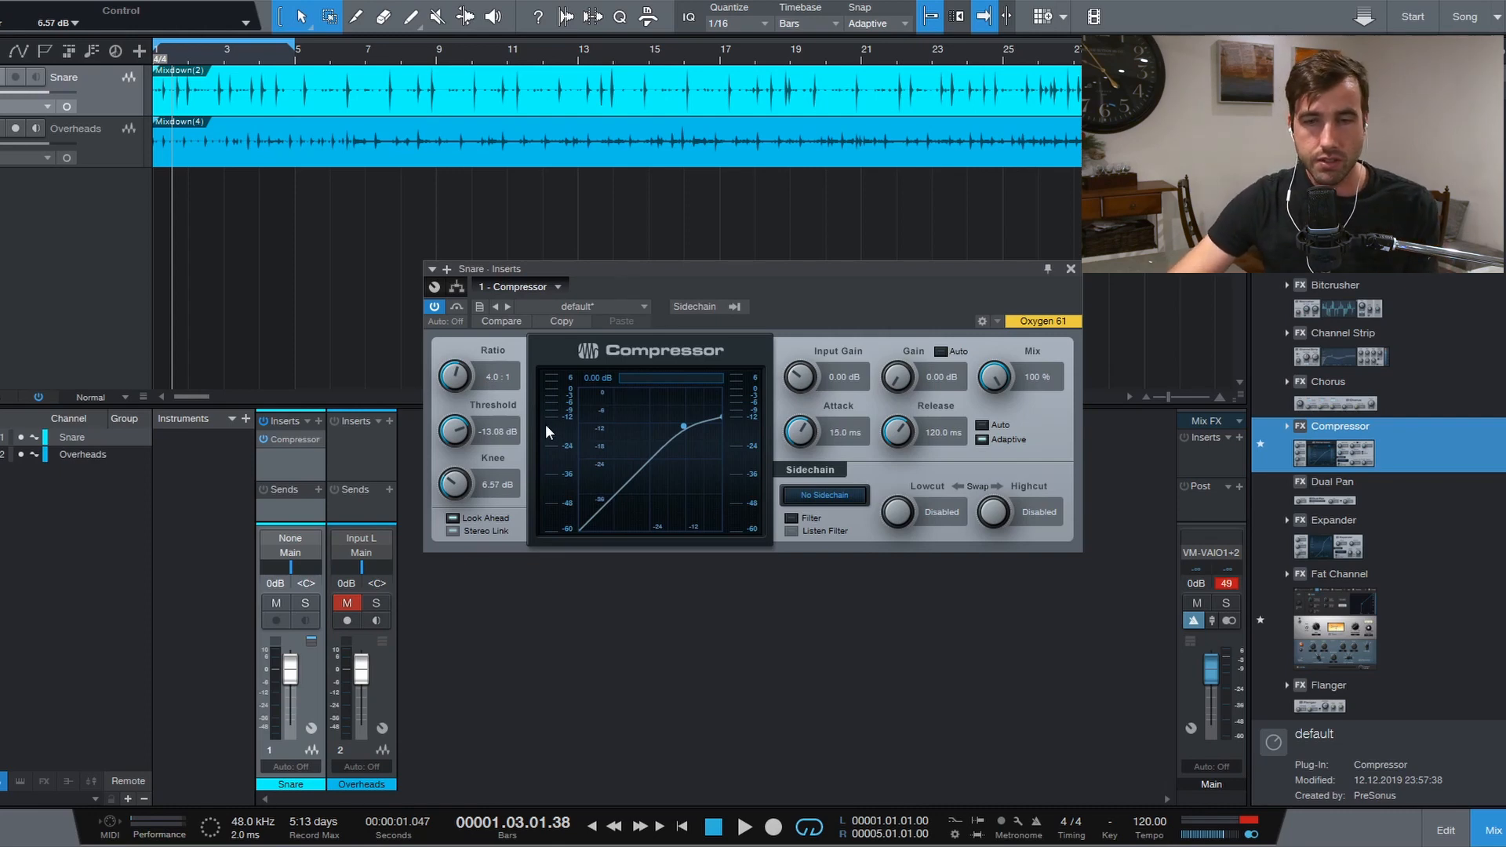
Start playback and lower the clip volume of the snare event in the timeline.
{"action": "key", "text": "space"}
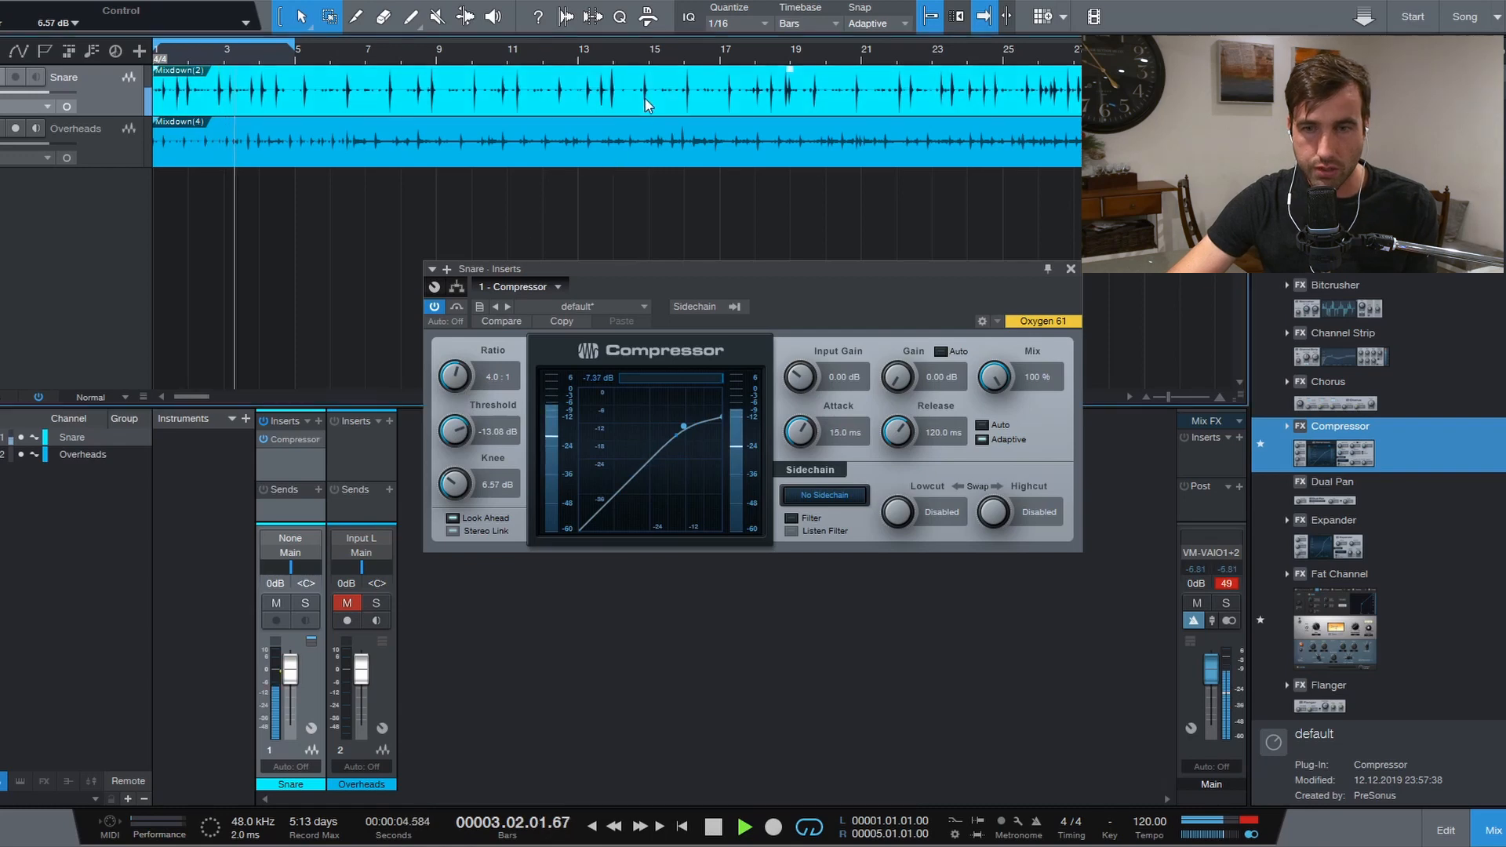
{"action": "left_click_drag", "start_coordinate": [789, 69], "coordinate": [790, 82]}
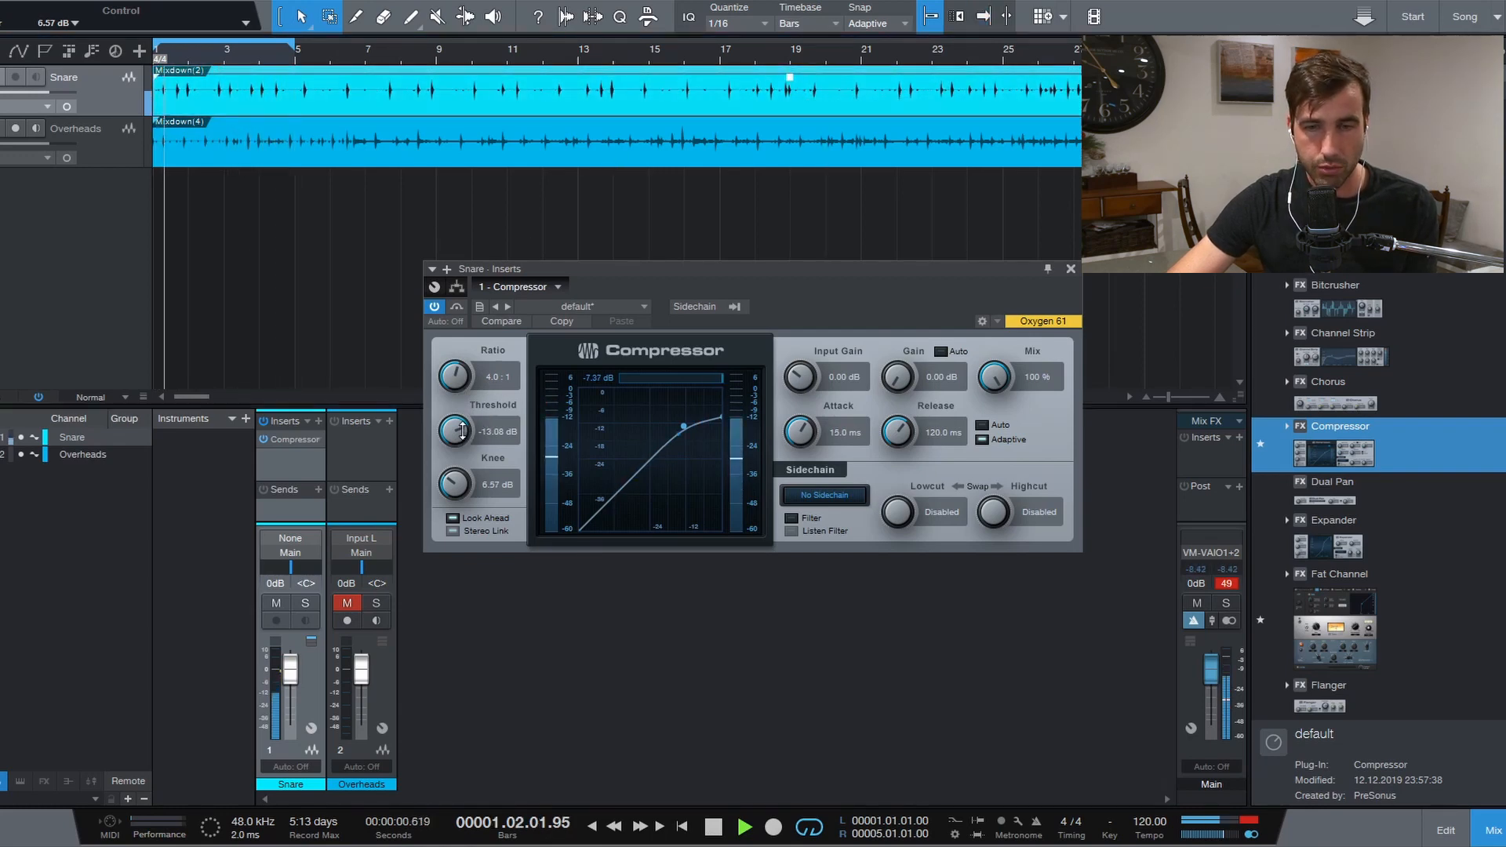
Raise the compressor threshold to about -6.1 dB and set a hard knee of 0.10 dB.
{"action": "left_click_drag", "start_coordinate": [462, 431], "coordinate": [461, 408]}
{"action": "left_click_drag", "start_coordinate": [459, 486], "coordinate": [466, 699]}
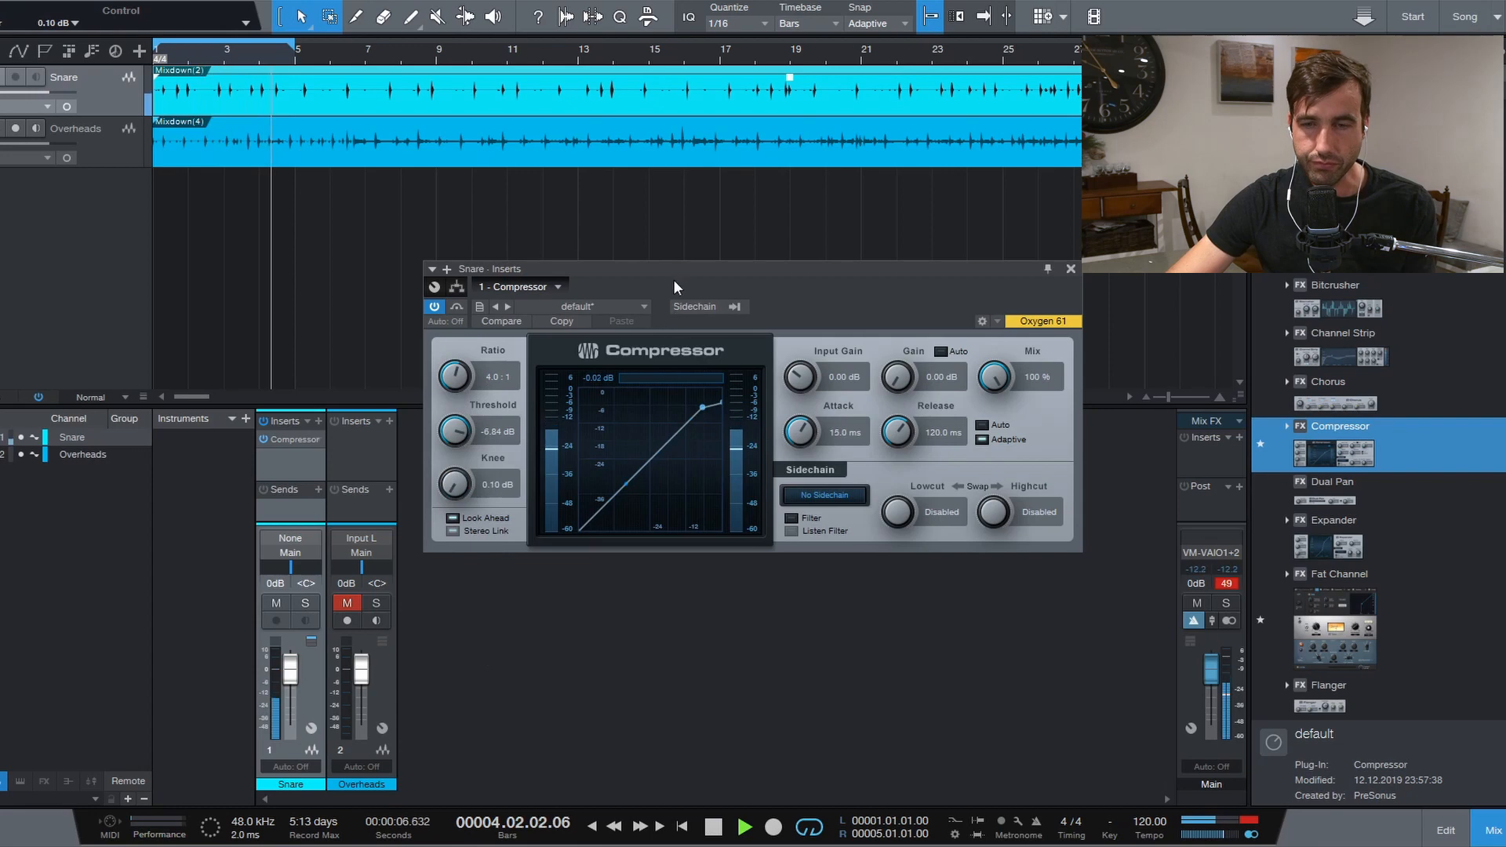
{"action": "left_click_drag", "start_coordinate": [457, 424], "coordinate": [456, 418]}
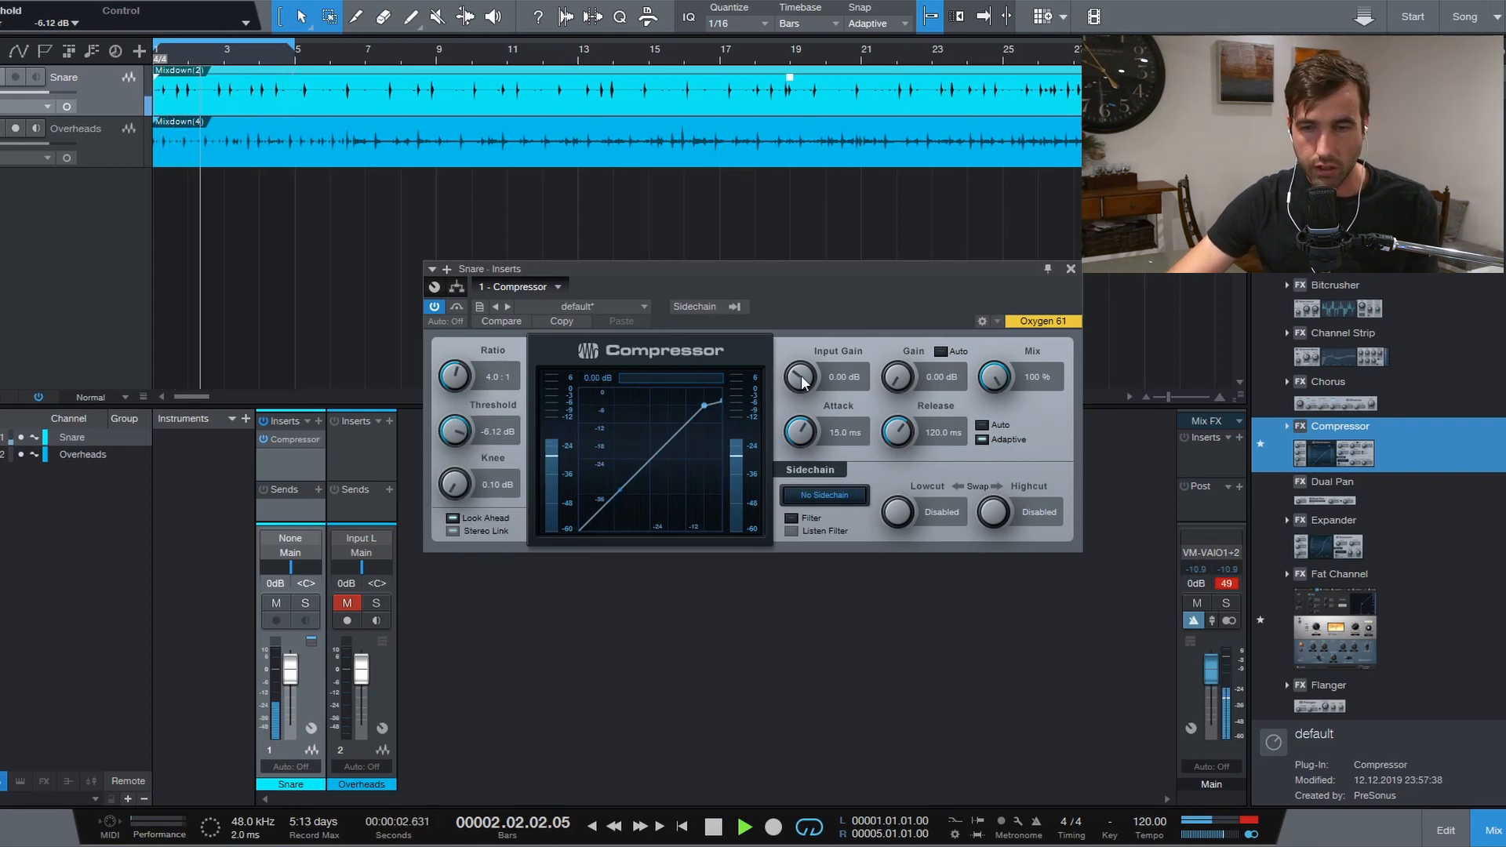
Raise the compressor's input gain to about 13.7 dB while listening, and stop playback.
{"action": "left_click_drag", "start_coordinate": [799, 382], "coordinate": [803, 323]}
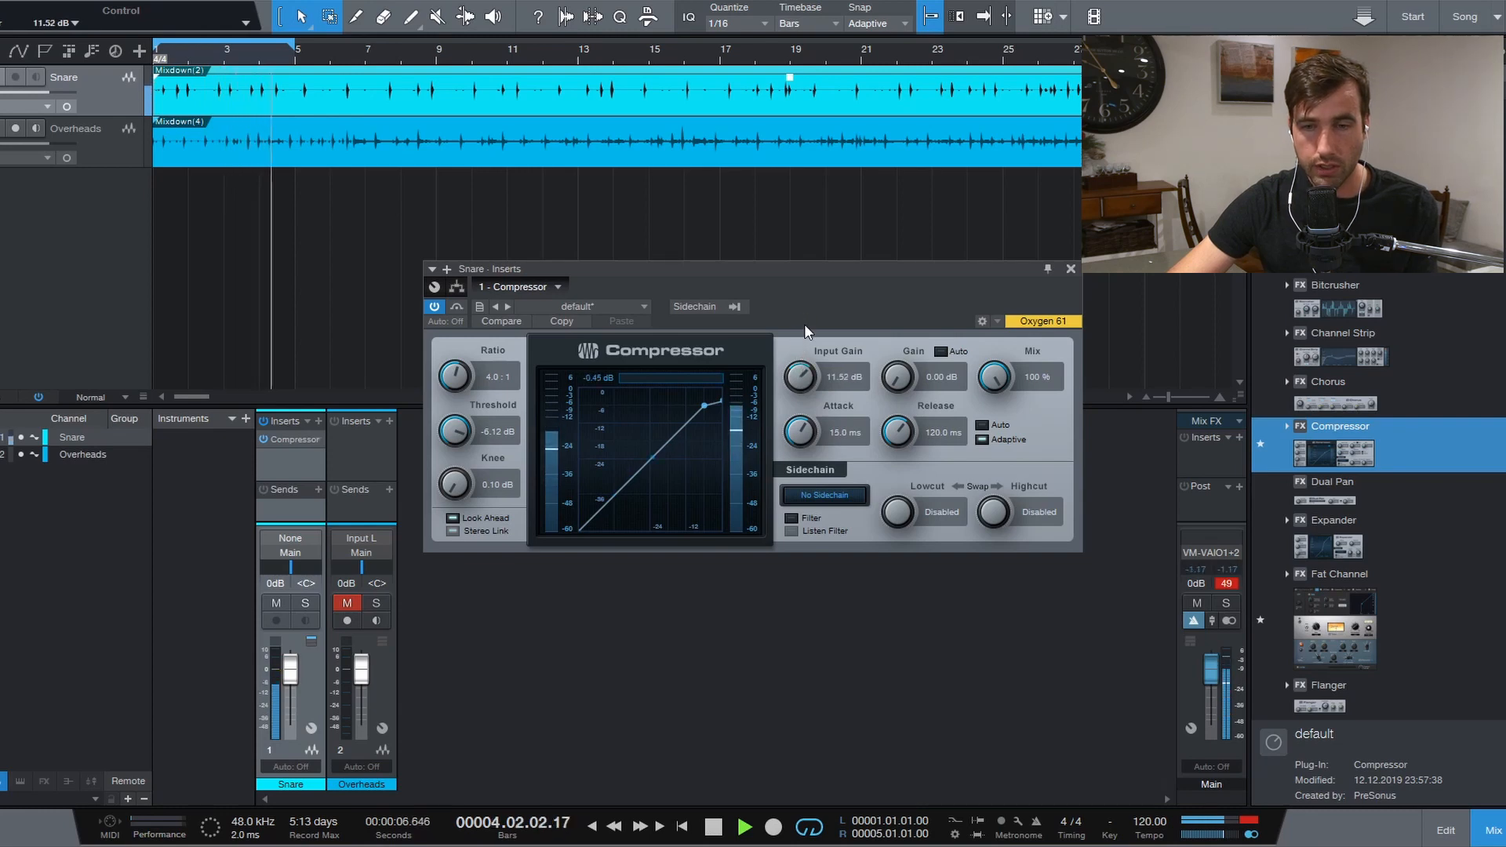
{"action": "left_click_drag", "start_coordinate": [801, 369], "coordinate": [801, 359]}
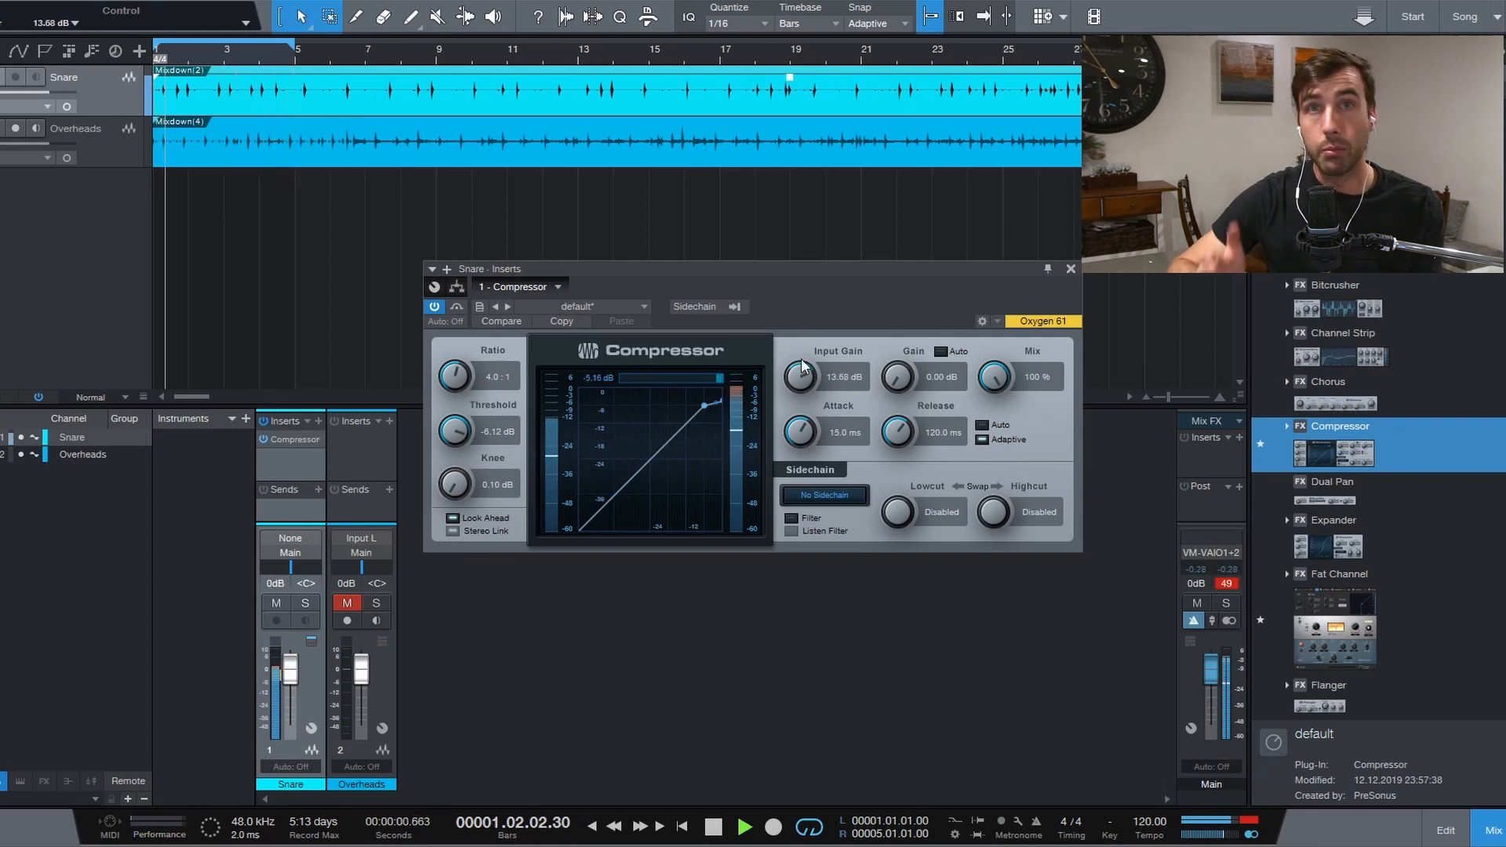
{"action": "key", "text": "space"}
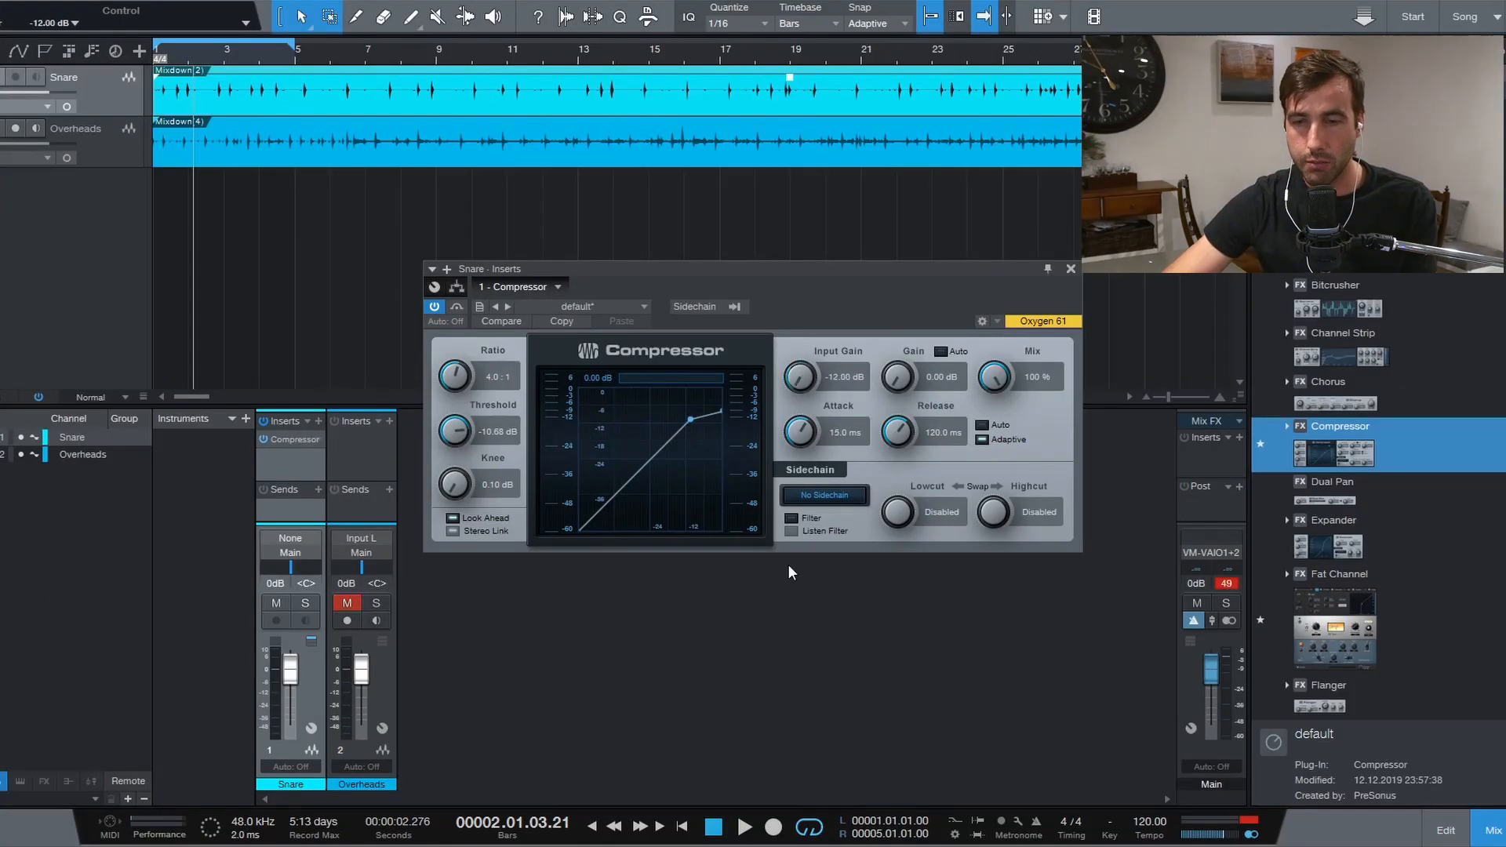
While the loop plays, reset the compressor's input gain to 0 dB and boost it to about 17.8 dB.
{"action": "key", "text": "space"}
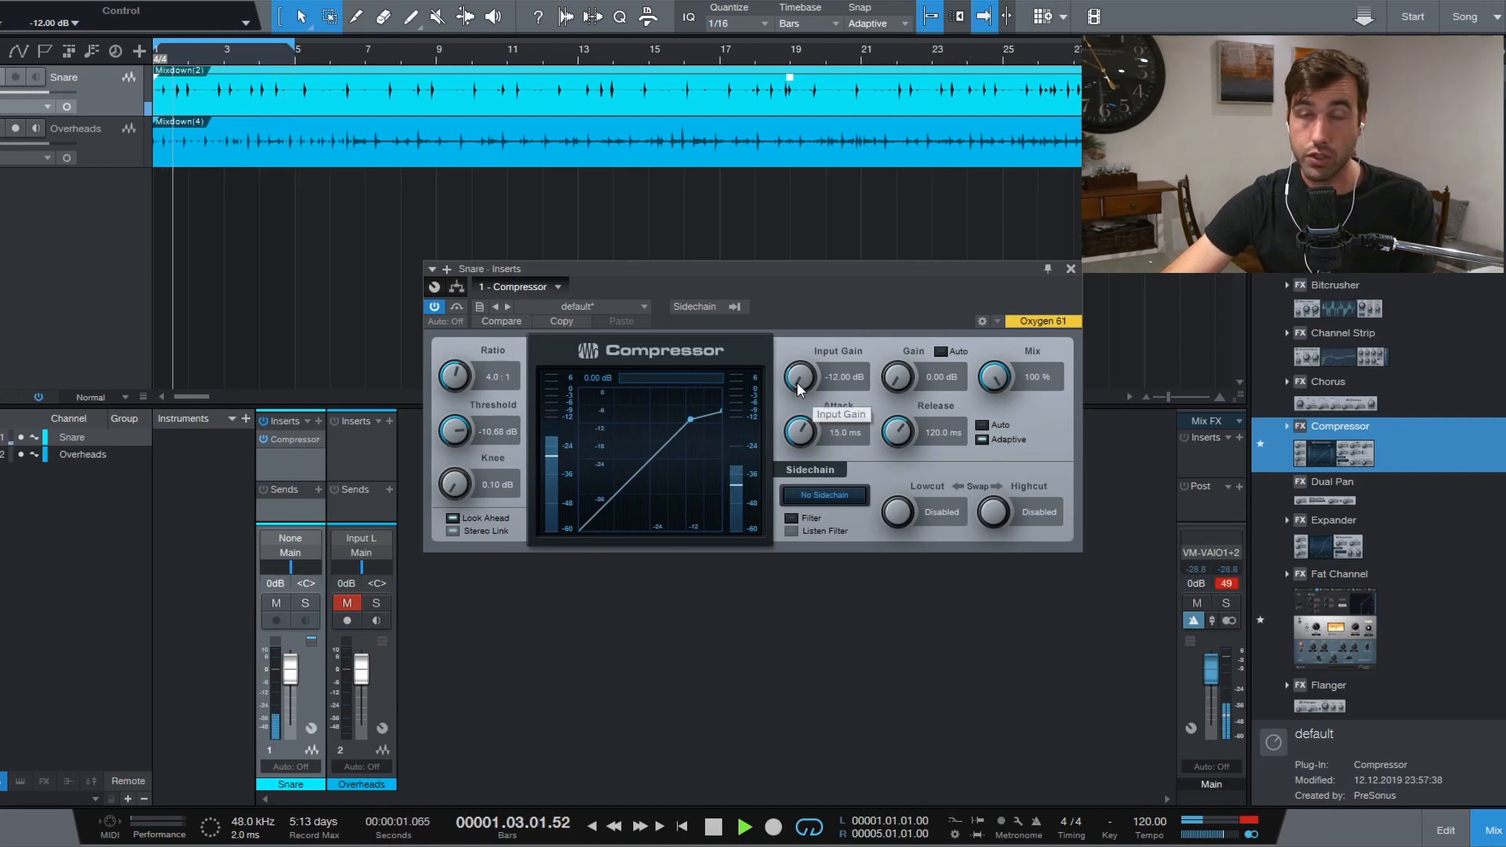
{"action": "left_click_drag", "start_coordinate": [796, 382], "coordinate": [793, 350]}
{"action": "left_click", "coordinate": [849, 379]}
{"action": "type", "text": "0"}
{"action": "key", "text": "Return"}
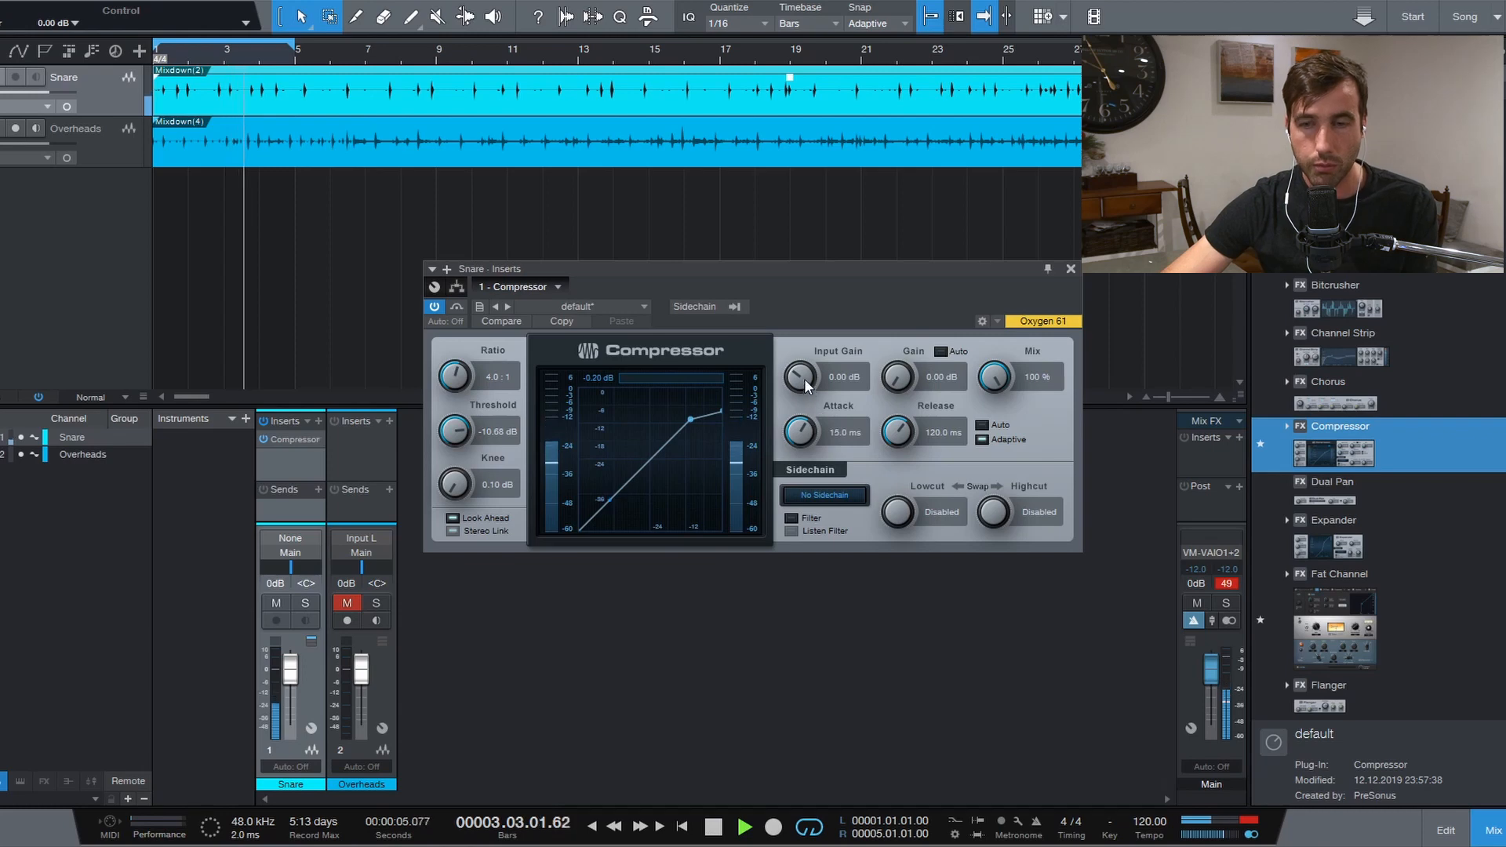
{"action": "left_click_drag", "start_coordinate": [803, 378], "coordinate": [811, 305]}
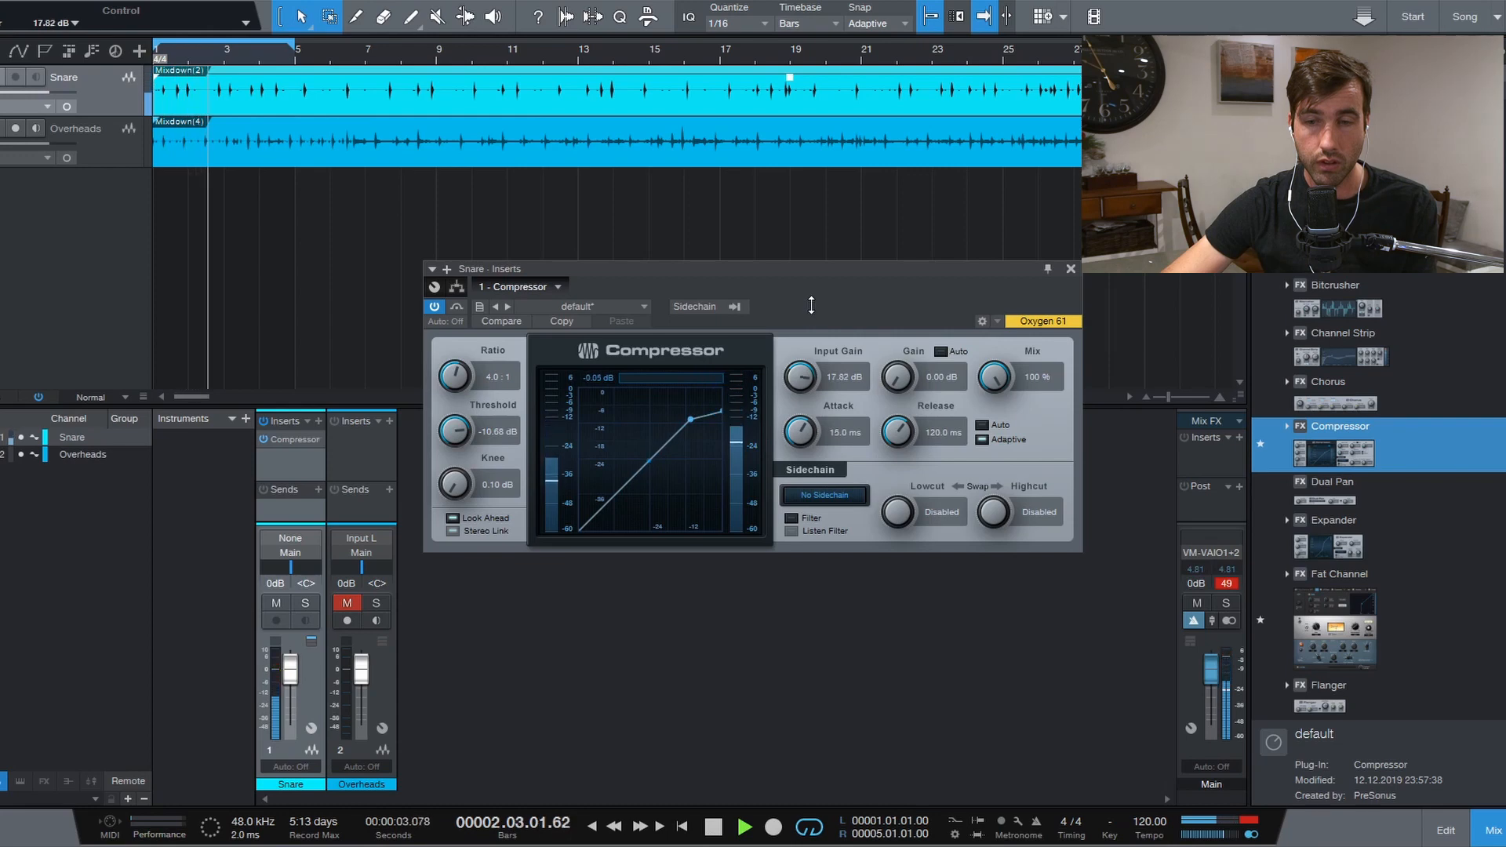
Lower the compressor threshold to about -13.3 dB, shorten the attack to 0.25 ms, and stop playback.
{"action": "left_click_drag", "start_coordinate": [457, 431], "coordinate": [460, 442]}
{"action": "mouse_move", "coordinate": [805, 433]}
{"action": "left_mouse_down"}
{"action": "mouse_move", "coordinate": [806, 474]}
{"action": "mouse_move", "coordinate": [800, 450]}
{"action": "left_mouse_up"}
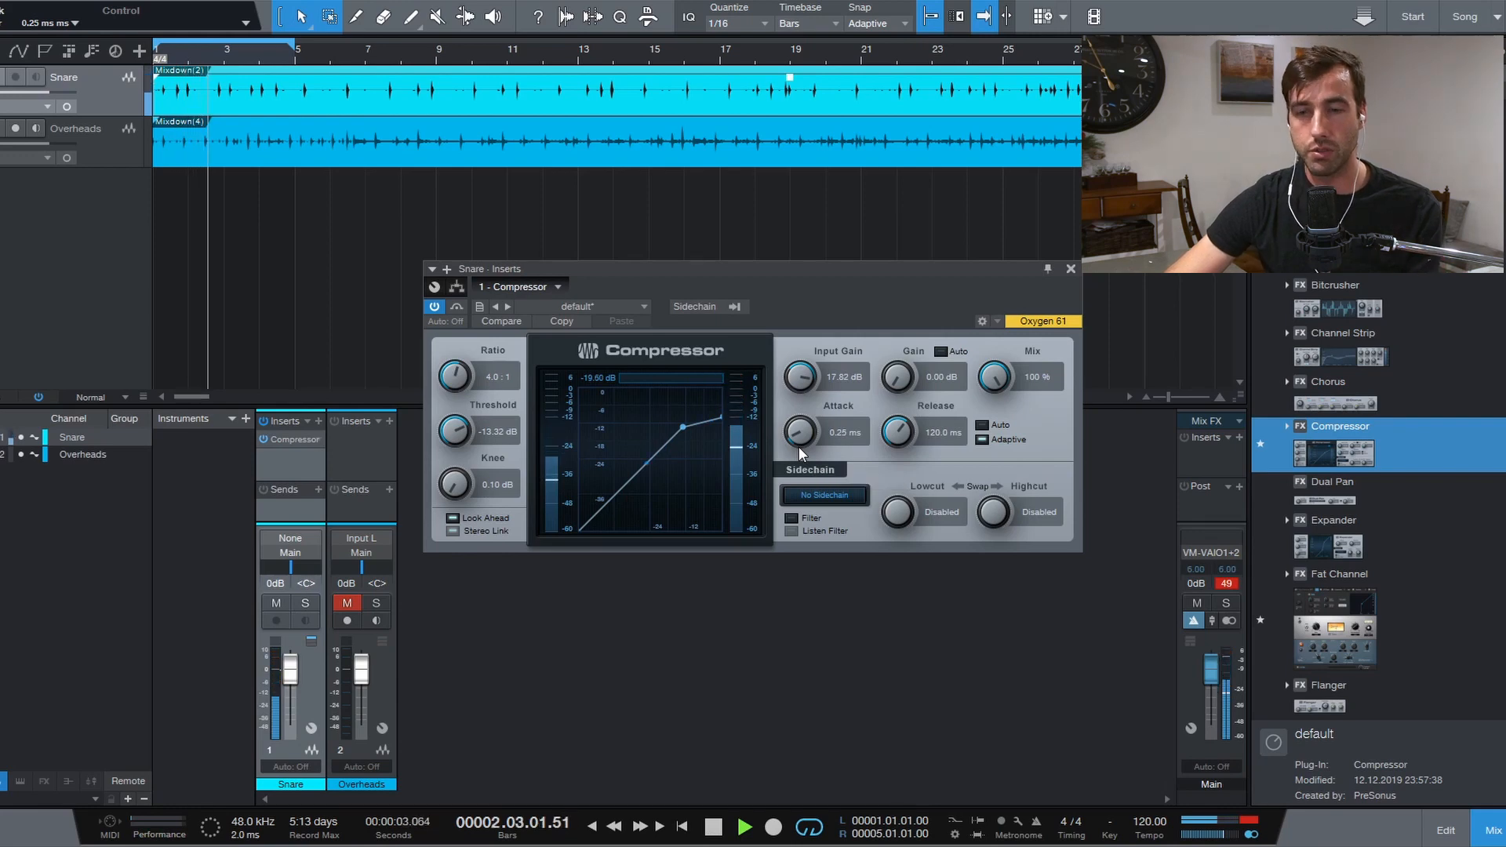
{"action": "key", "text": "space"}
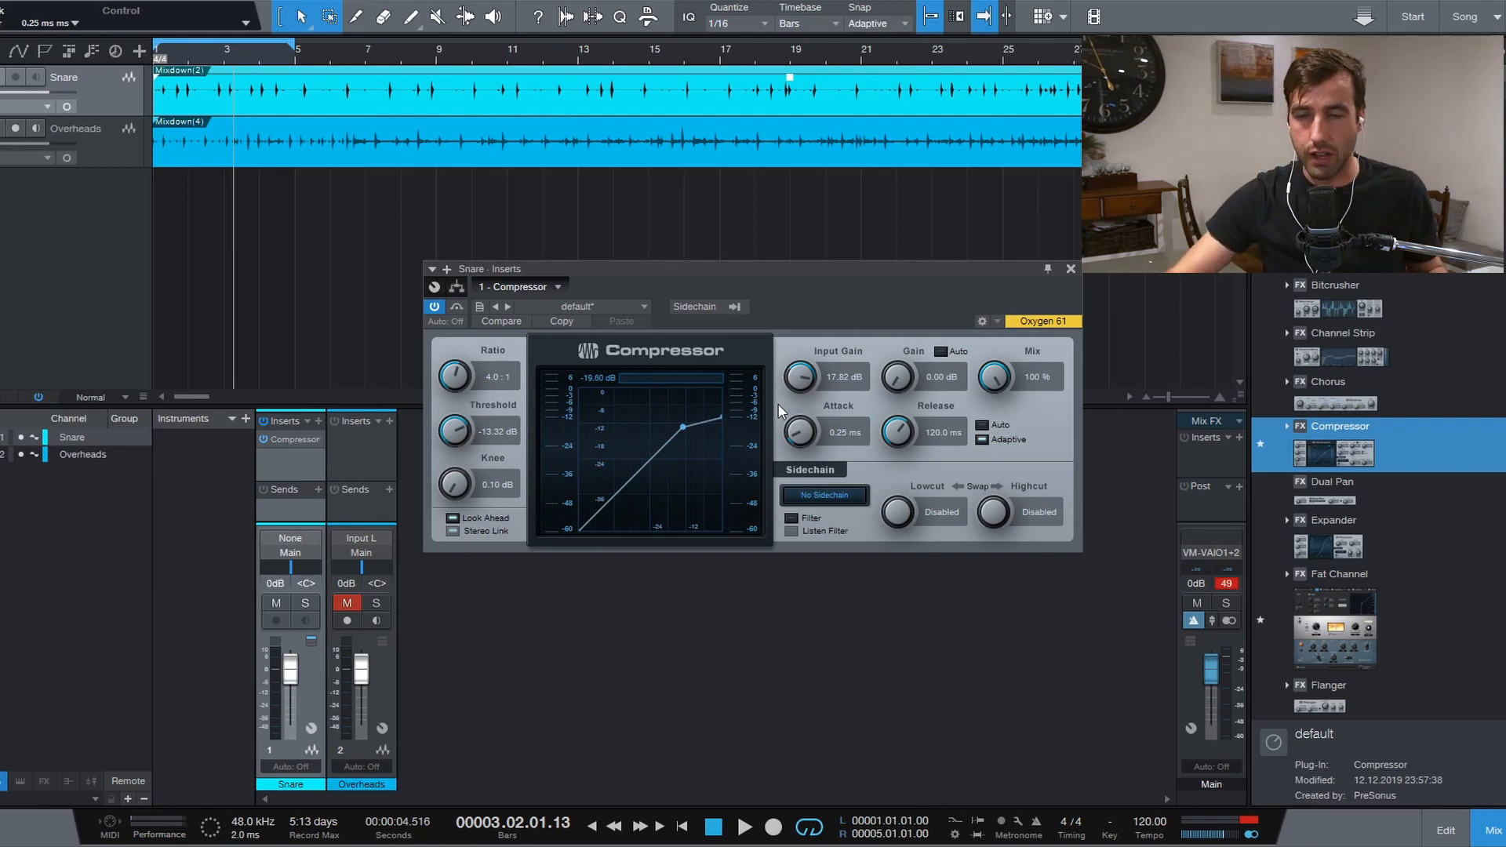
Set the compressor knee to about 6.8 dB and bring the input gain down to about 0.2 dB.
{"action": "left_click_drag", "start_coordinate": [456, 487], "coordinate": [451, 429]}
{"action": "left_click_drag", "start_coordinate": [800, 383], "coordinate": [799, 458]}
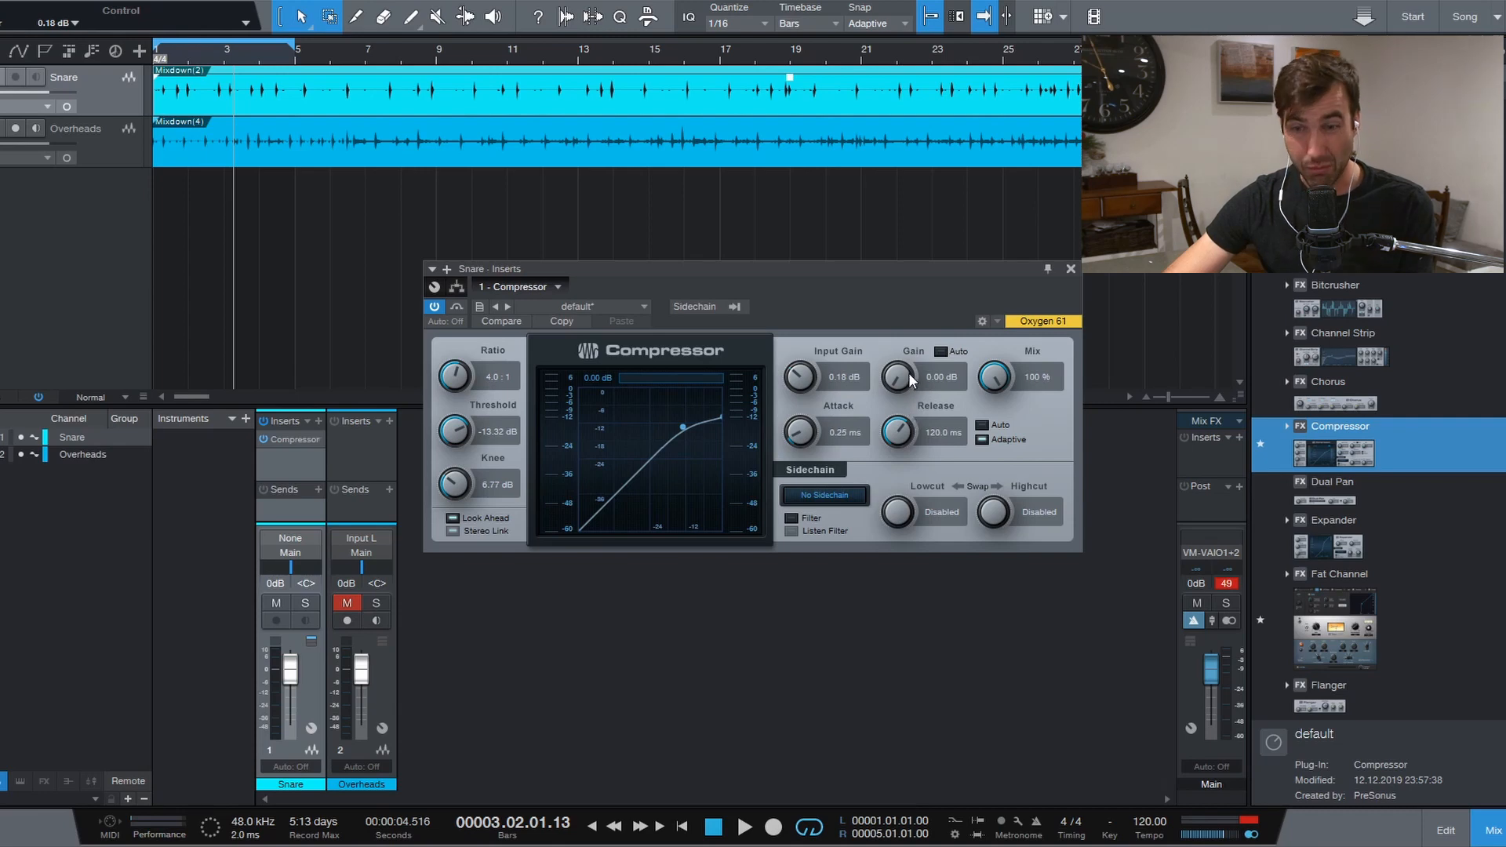
While the loop plays, lower the compressor threshold to about -16.7 dB and raise the output gain to about 5.8 dB.
{"action": "key", "text": "space"}
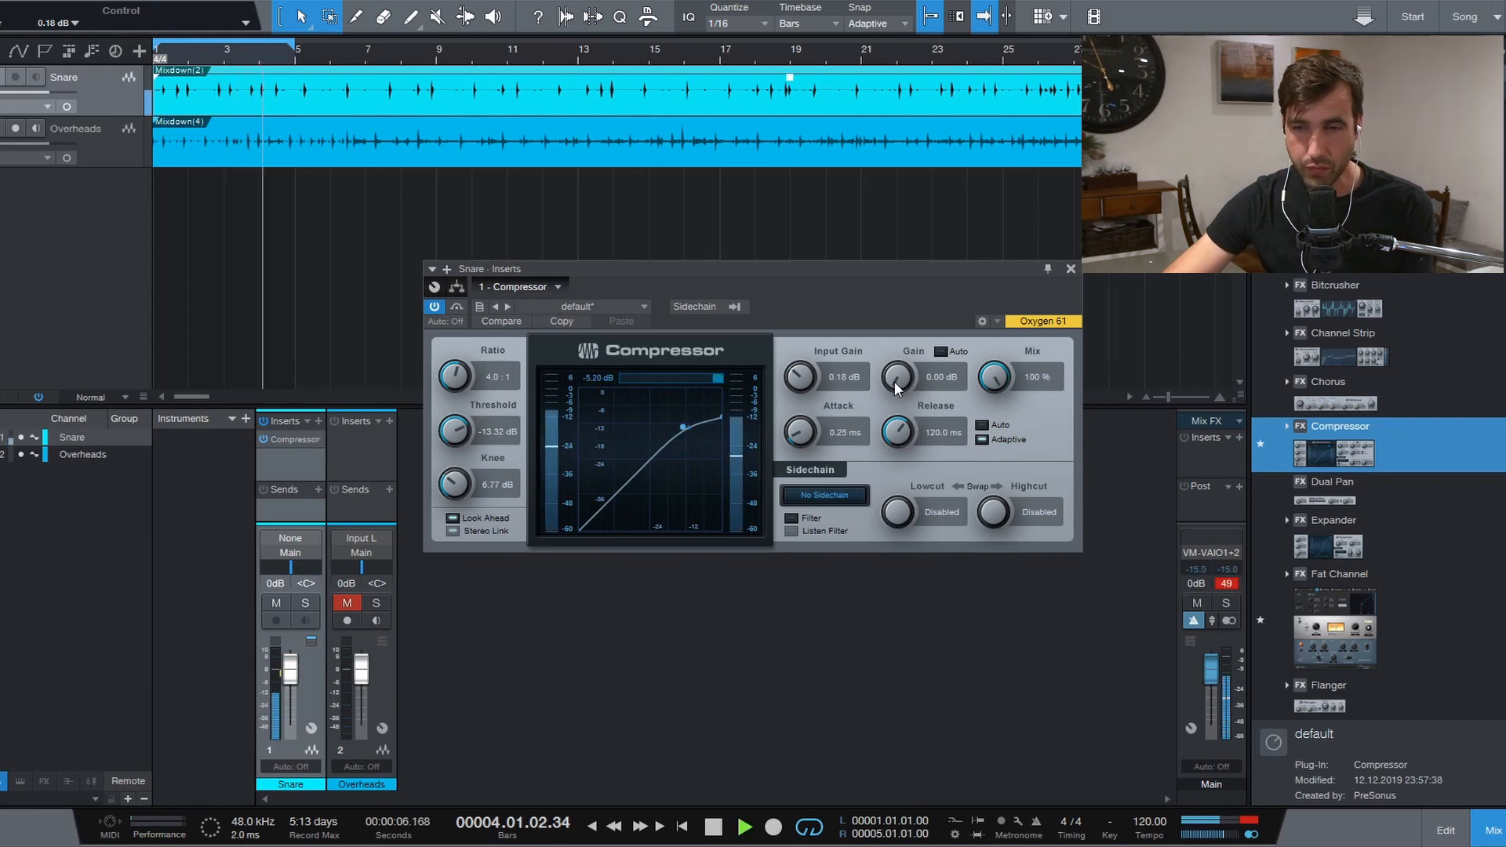
{"action": "left_click_drag", "start_coordinate": [463, 436], "coordinate": [553, 478]}
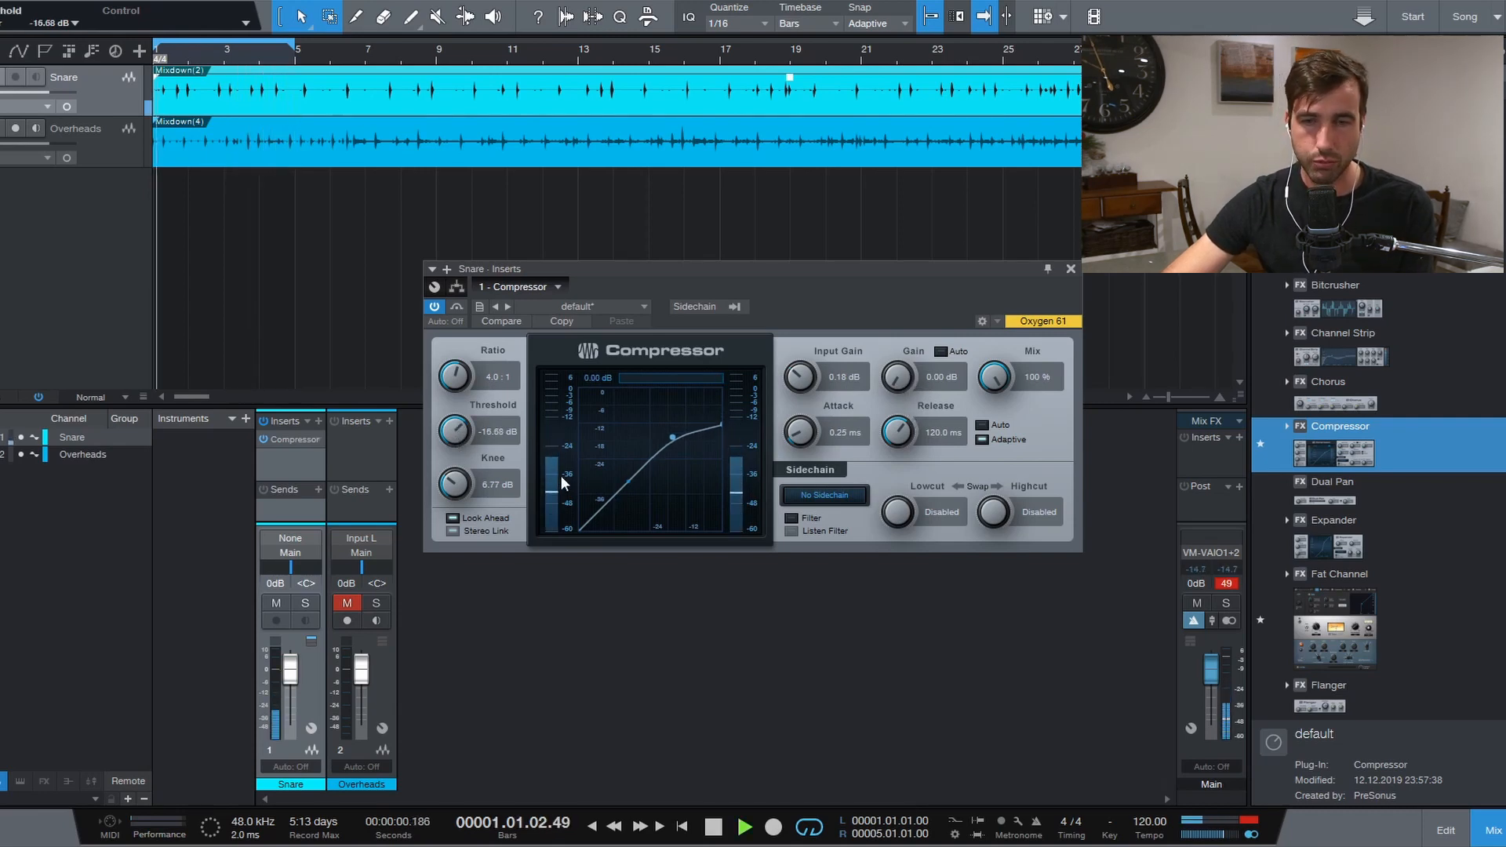
{"action": "mouse_move", "coordinate": [900, 378]}
{"action": "left_mouse_down"}
{"action": "mouse_move", "coordinate": [909, 308]}
{"action": "mouse_move", "coordinate": [897, 353]}
{"action": "left_mouse_up"}
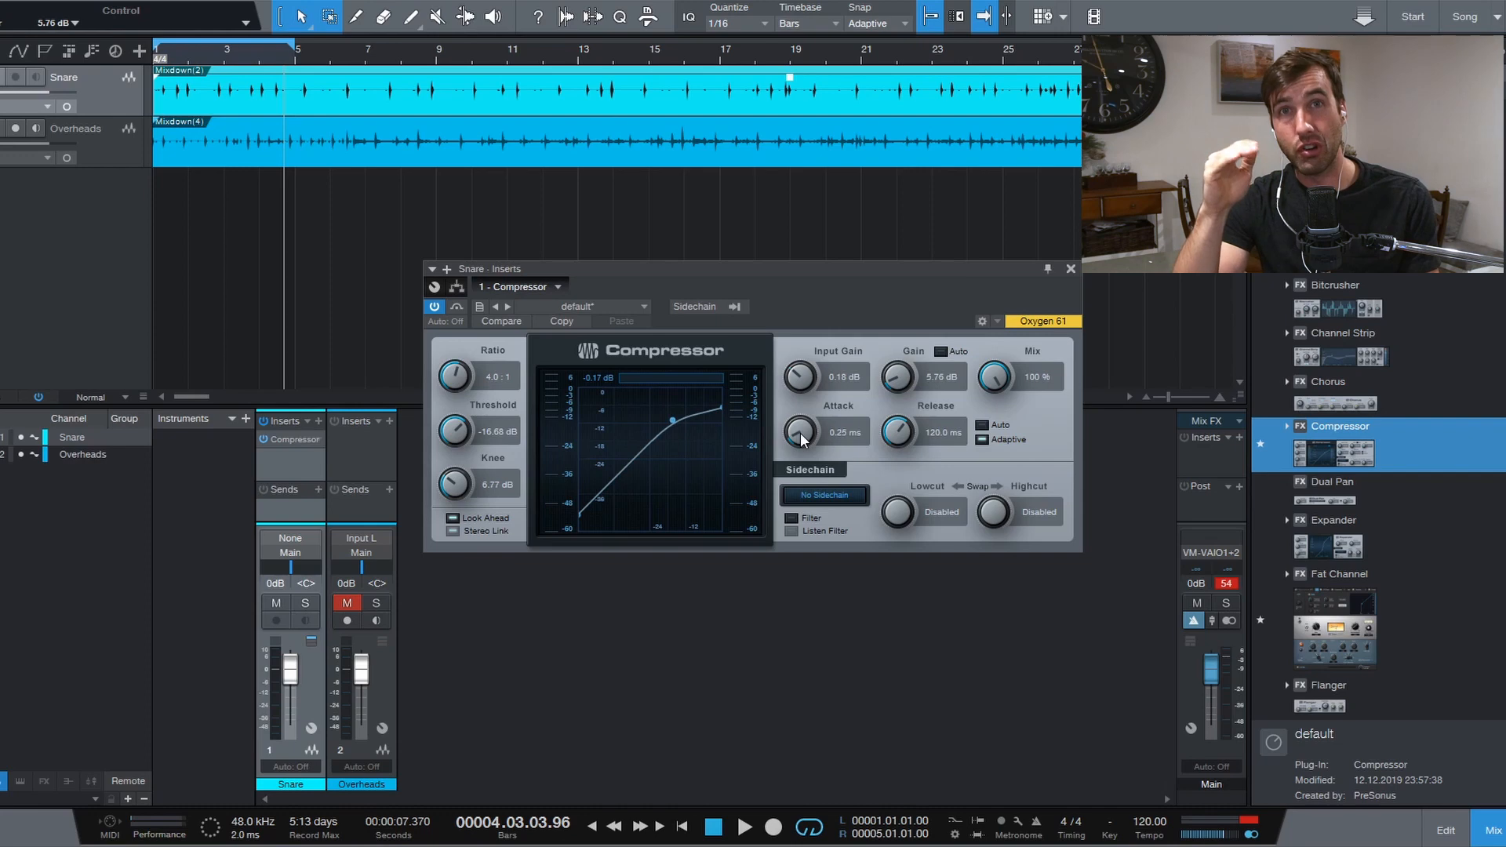
Raise the compressor attack to 40.6 ms, and during playback drop it to 0.10 ms and shorten the release to 9.05 ms.
{"action": "left_click_drag", "start_coordinate": [800, 431], "coordinate": [818, 345]}
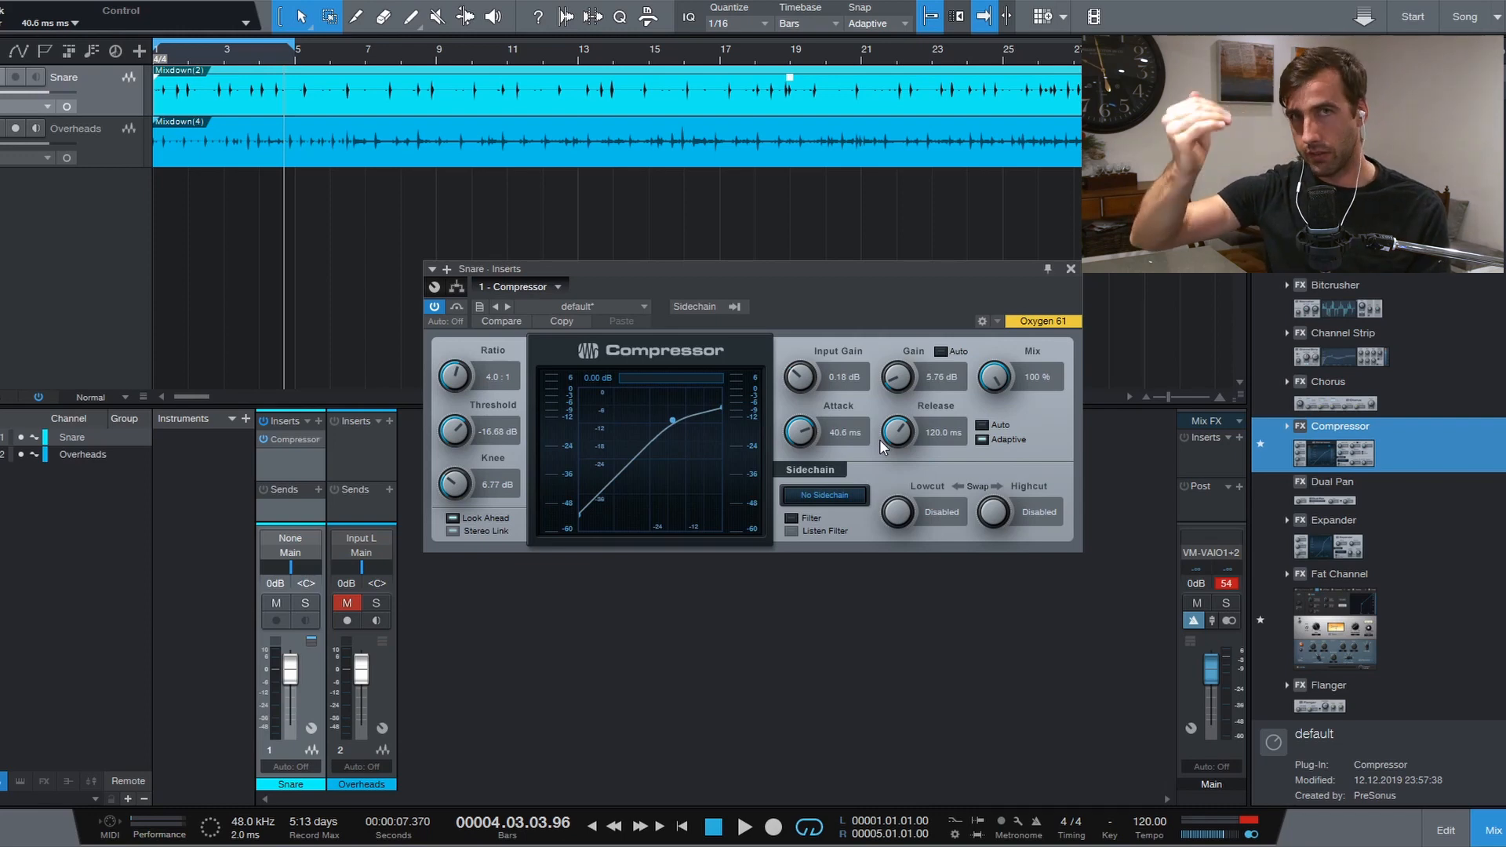
{"action": "key", "text": "space"}
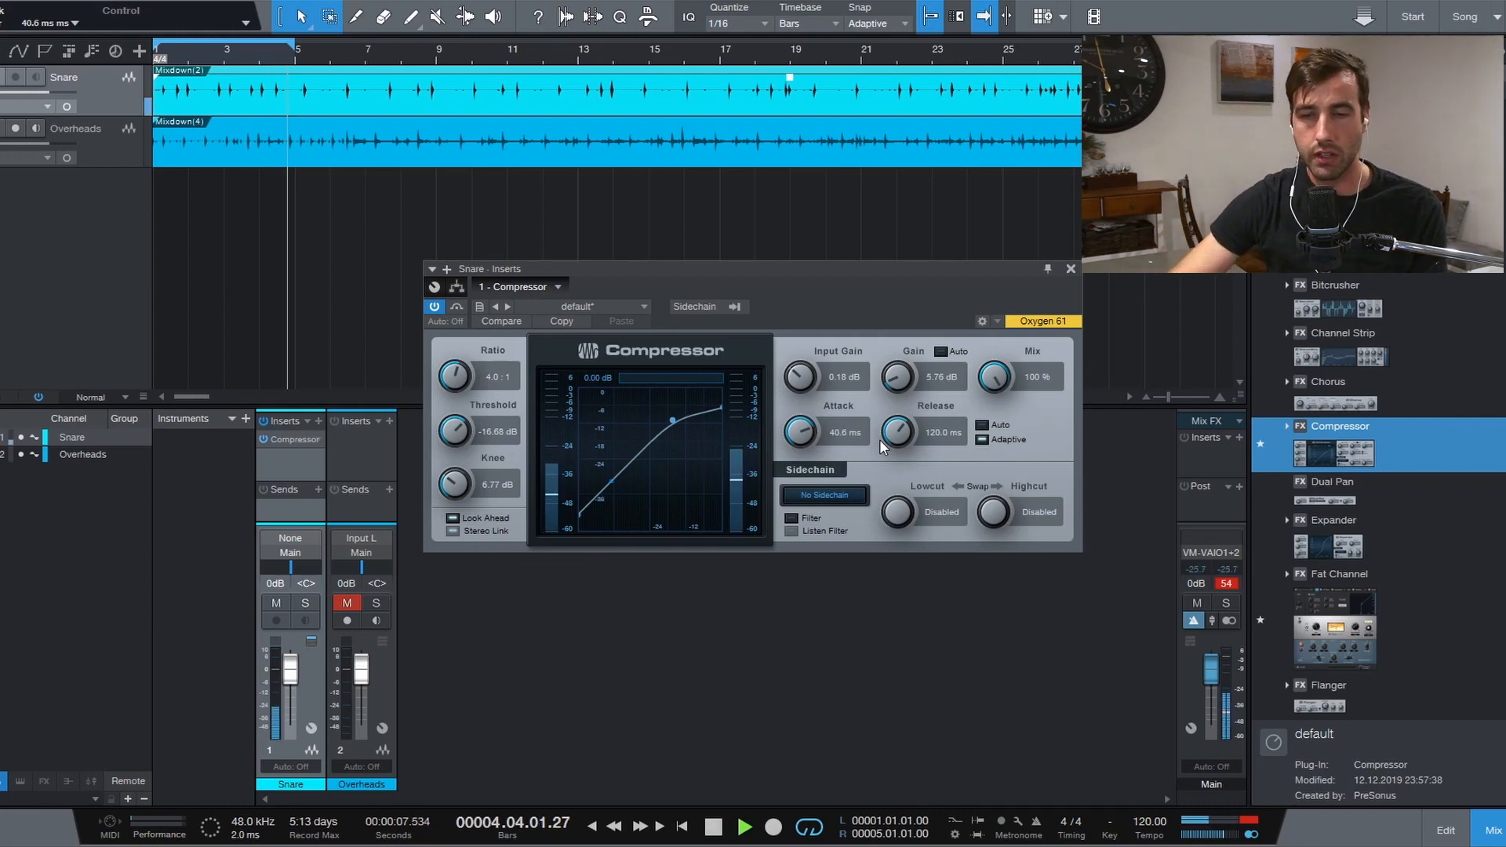
{"action": "left_click_drag", "start_coordinate": [800, 432], "coordinate": [791, 596]}
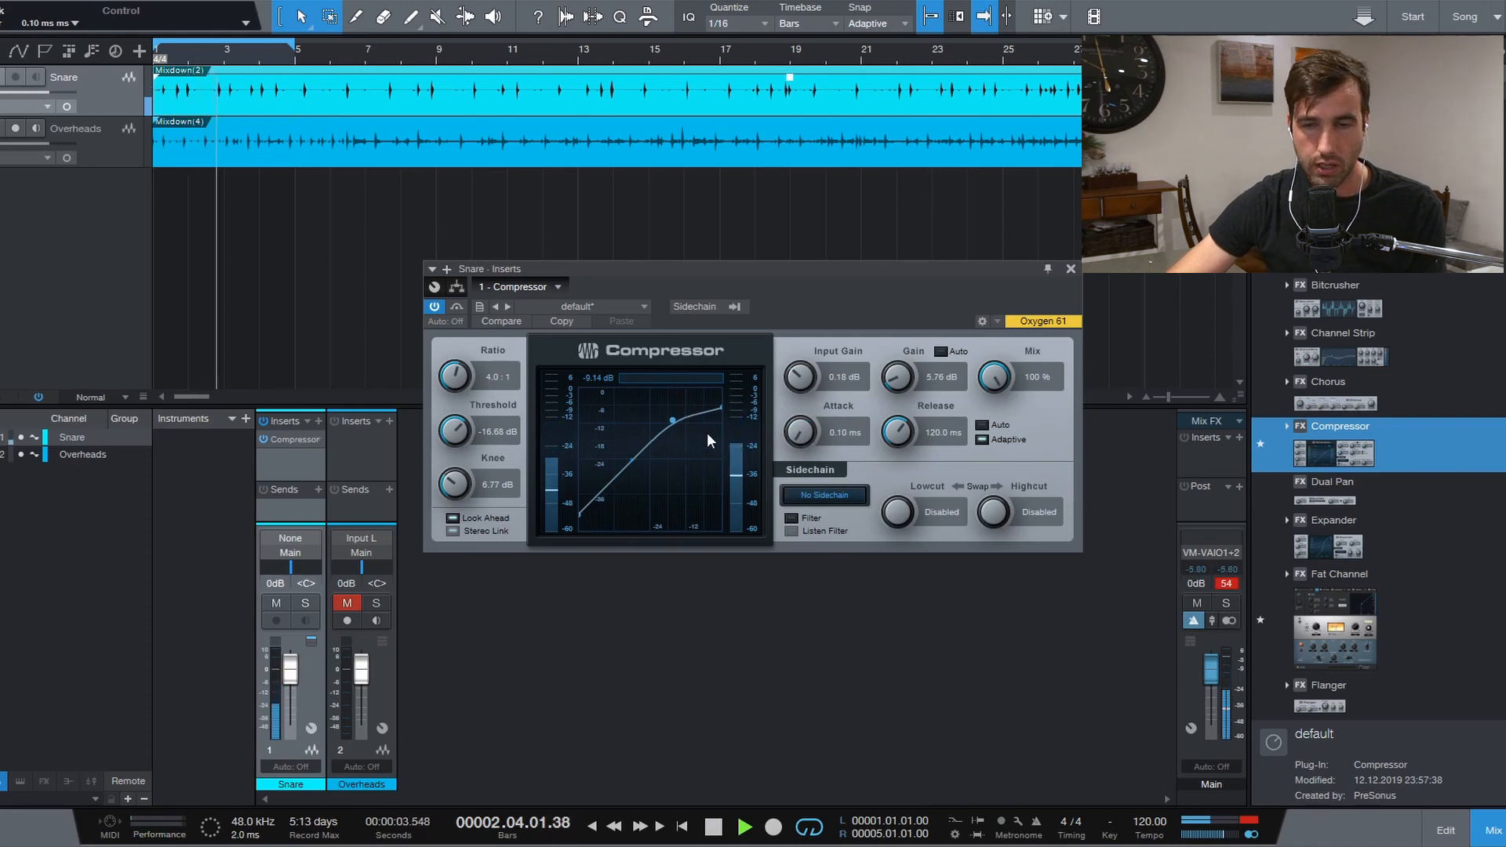
{"action": "left_click_drag", "start_coordinate": [897, 432], "coordinate": [894, 481]}
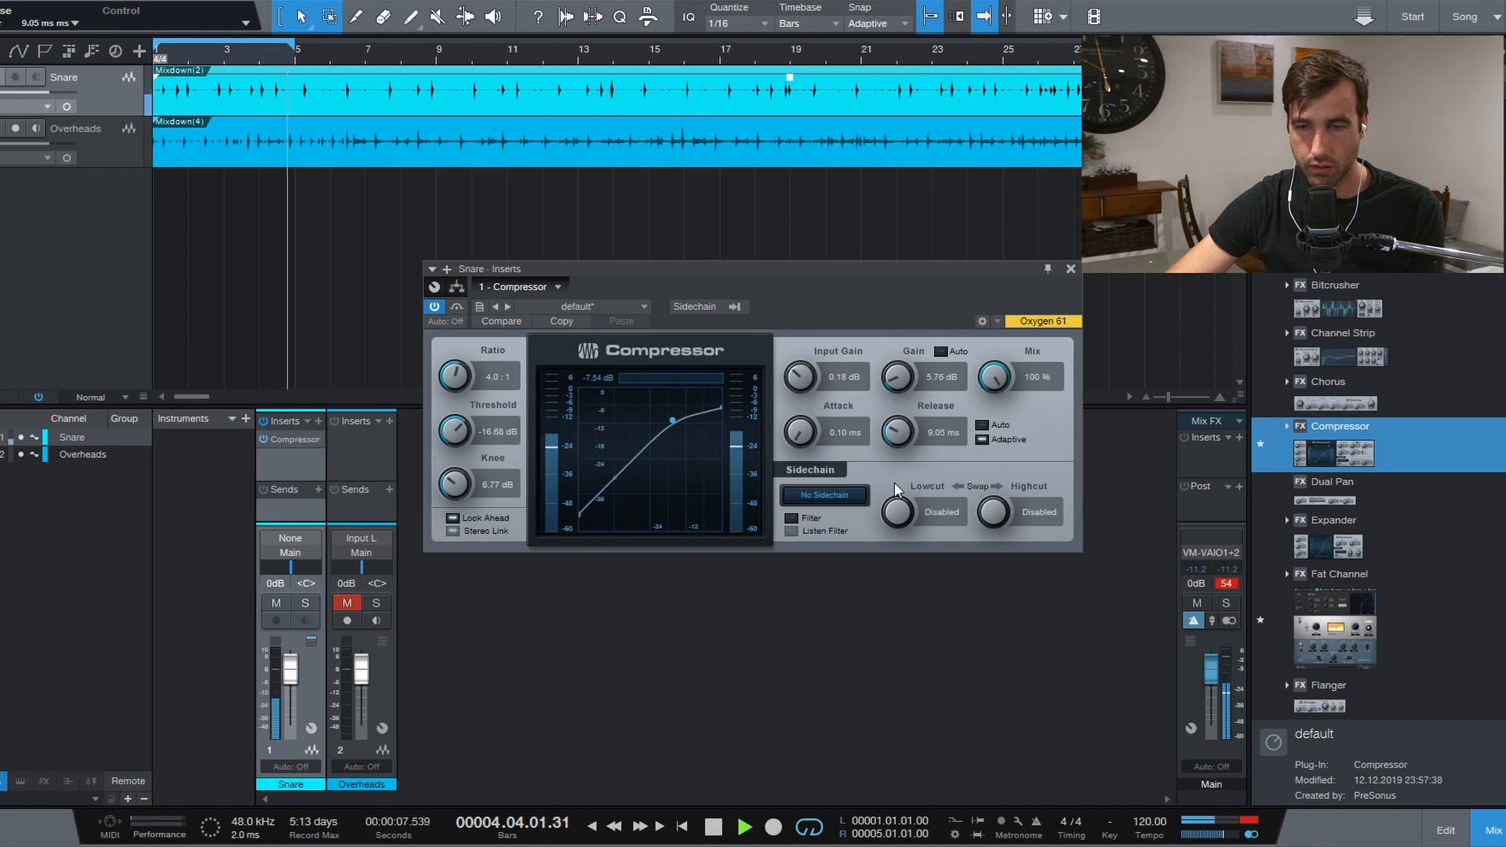
{"action": "key", "text": "space"}
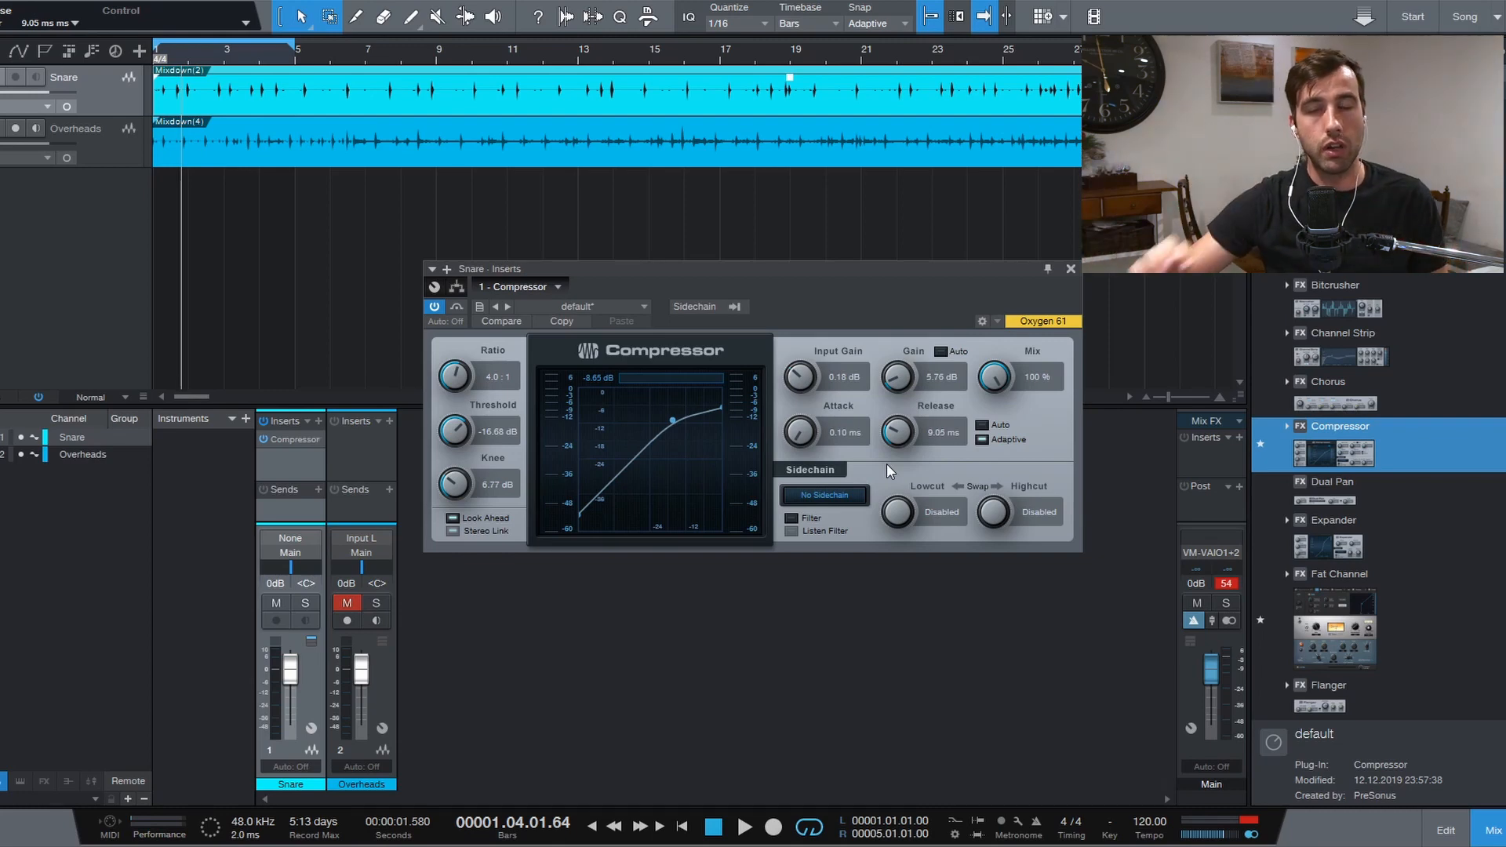
Raise the compressor's input gain to about 11.9 dB and lengthen the release to about 664 ms during playback.
{"action": "left_click_drag", "start_coordinate": [800, 376], "coordinate": [803, 337]}
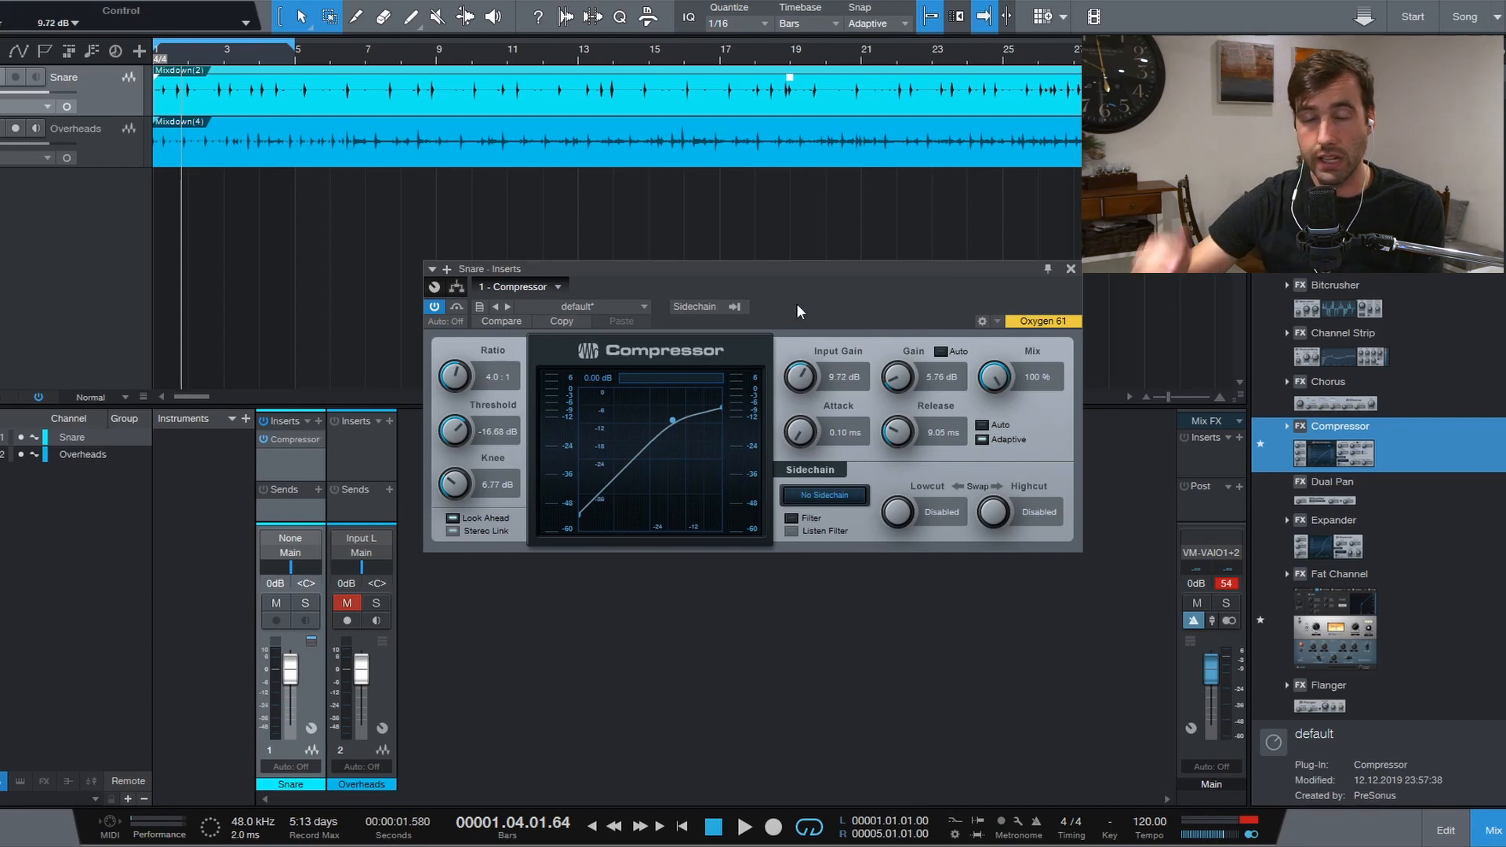
{"action": "key", "text": "space"}
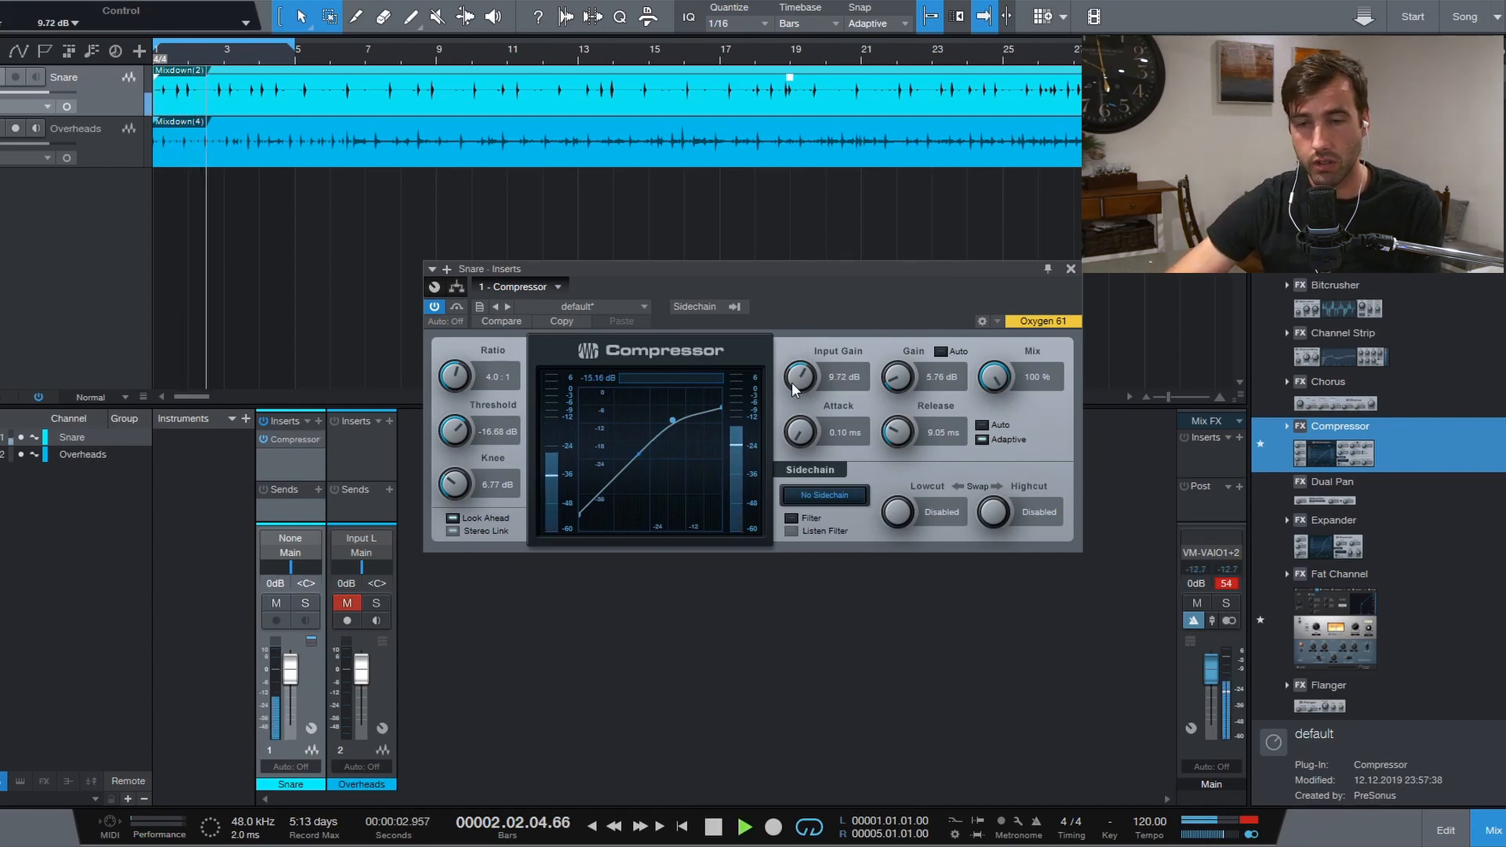
{"action": "left_click_drag", "start_coordinate": [795, 386], "coordinate": [800, 368]}
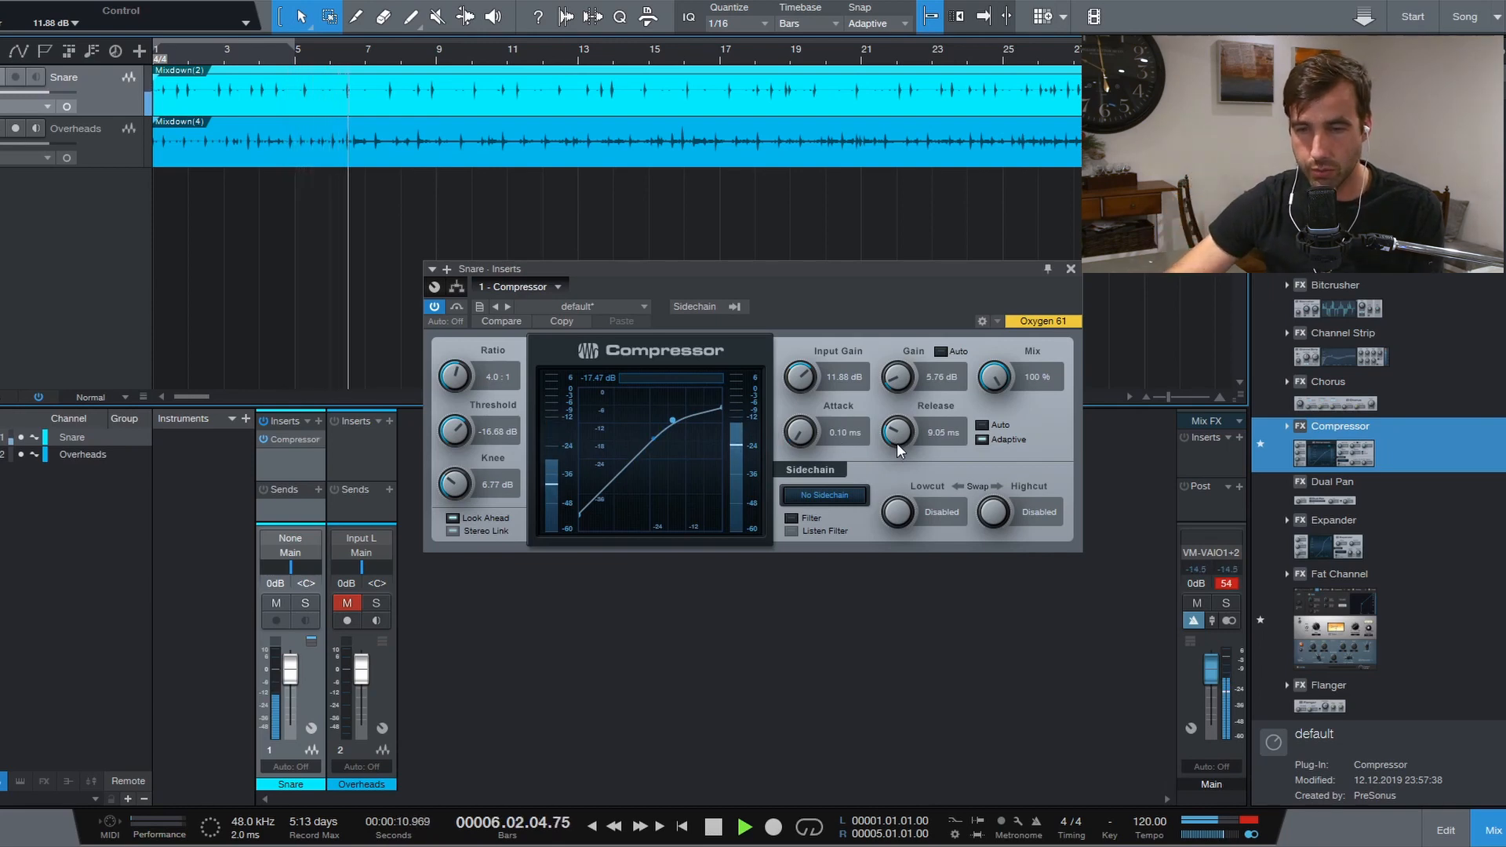
{"action": "left_click_drag", "start_coordinate": [897, 444], "coordinate": [915, 357]}
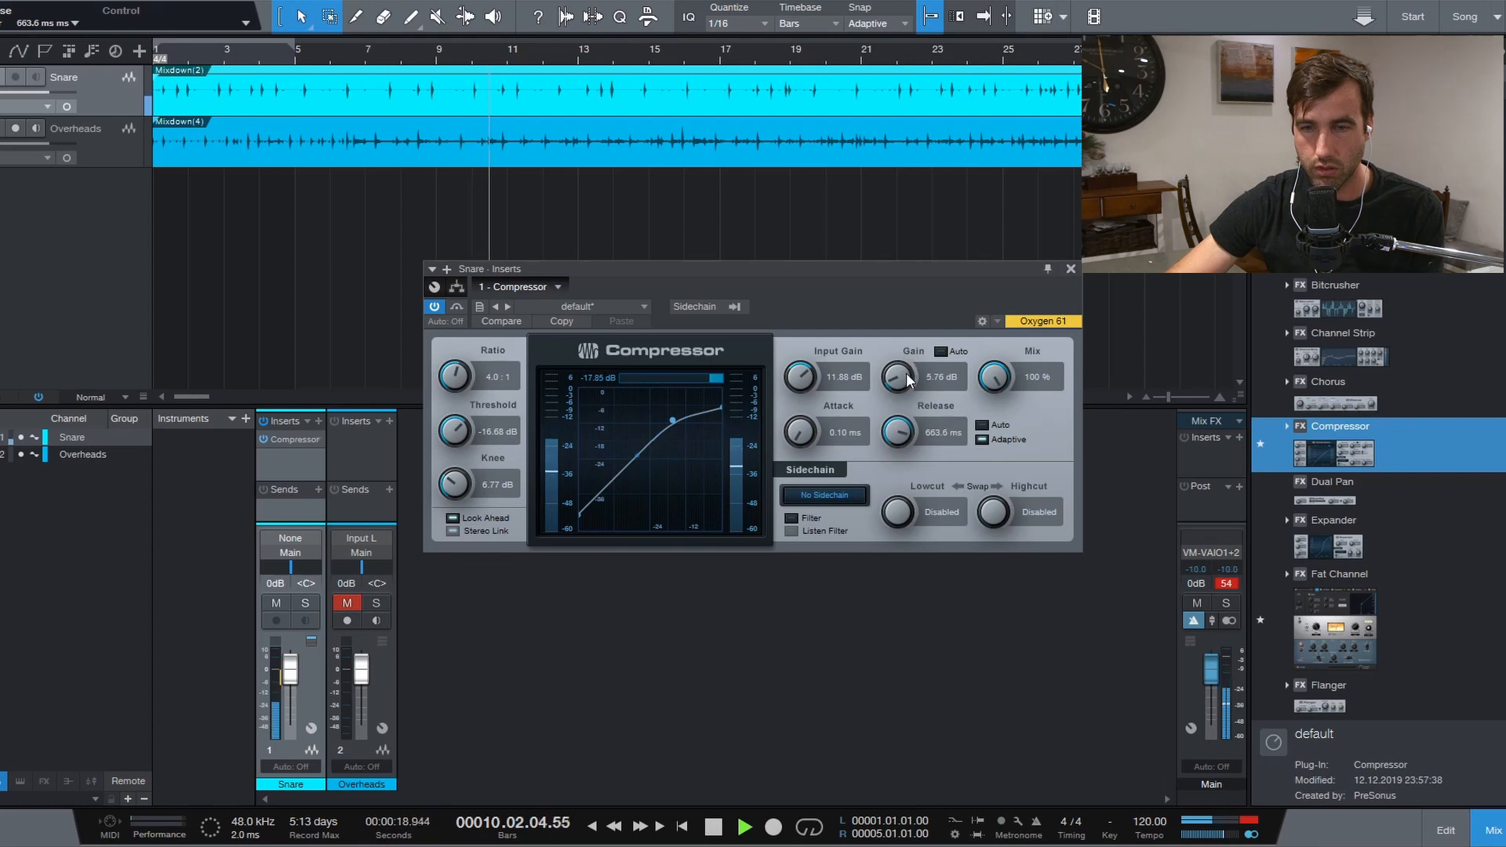
{"action": "key", "text": "space"}
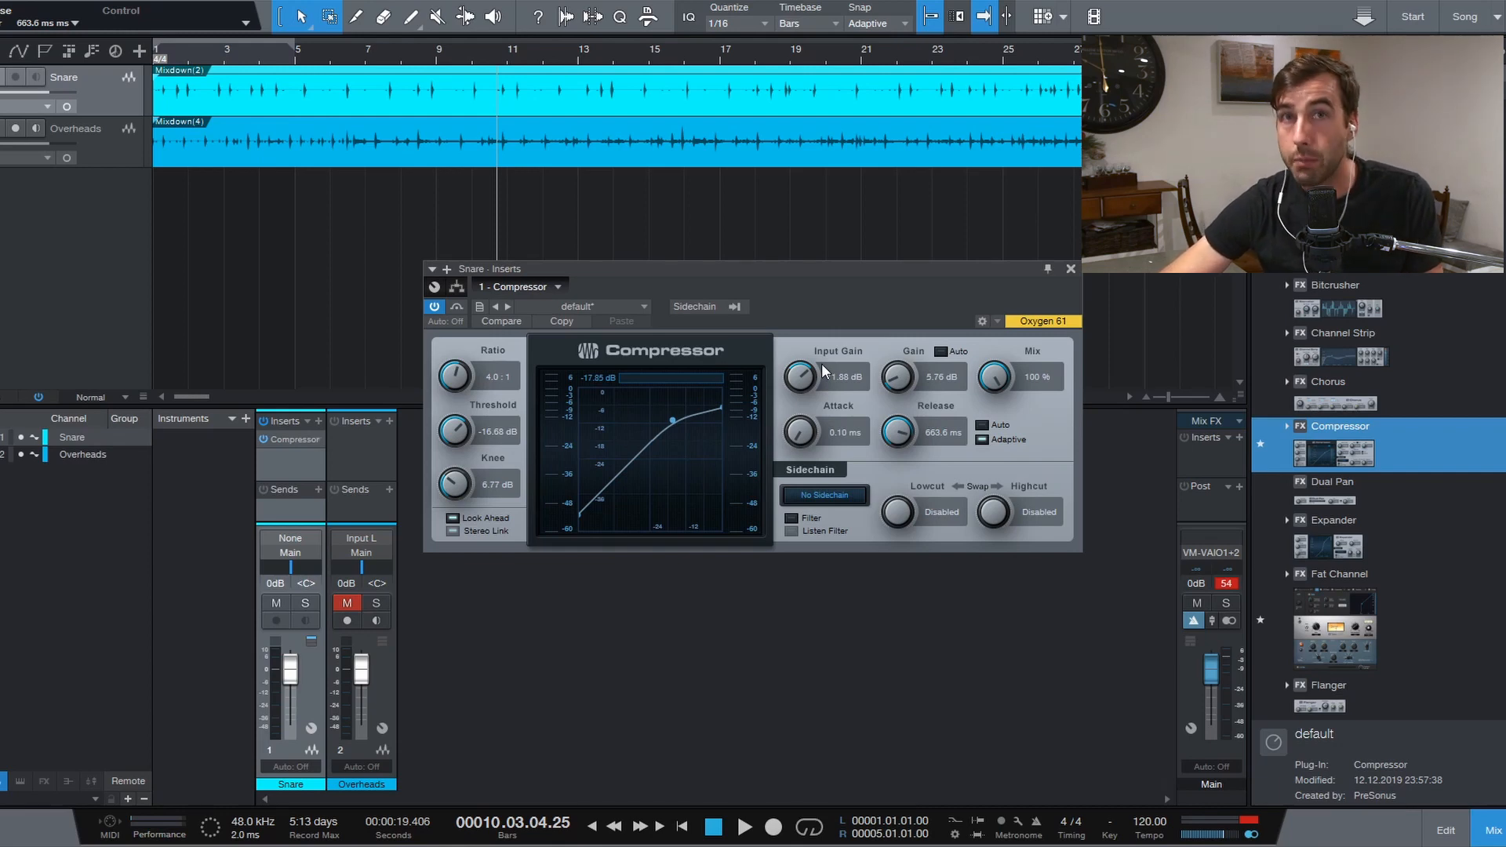
Try compressor attack times of 0.55 ms, 0.16 ms and 15.7 ms against the waveform of the snare hit just after bar 10.
{"action": "left_click_drag", "start_coordinate": [800, 430], "coordinate": [801, 396]}
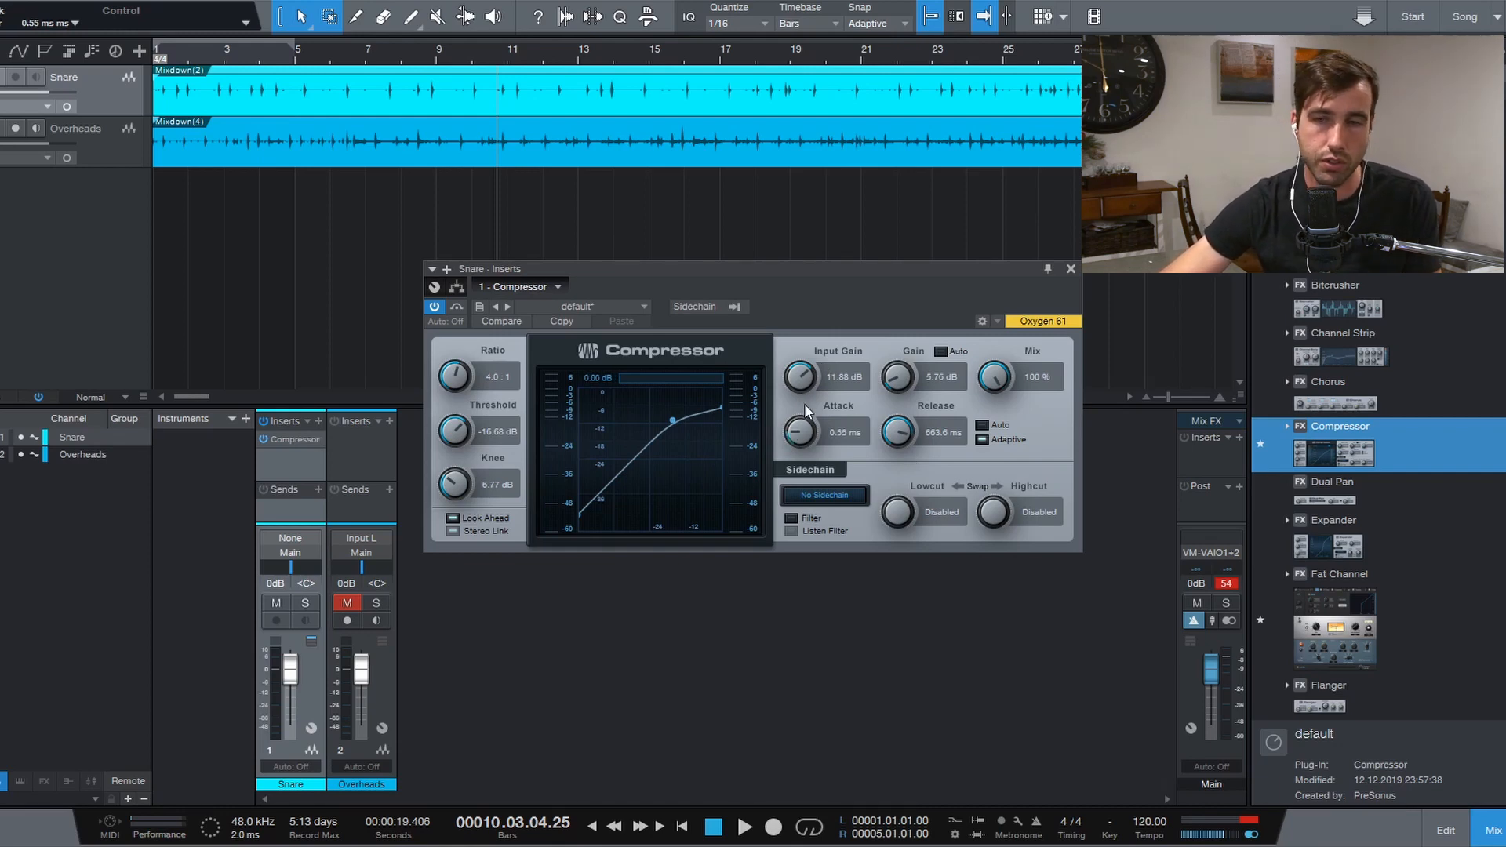
{"action": "left_click_drag", "start_coordinate": [479, 51], "coordinate": [515, 184]}
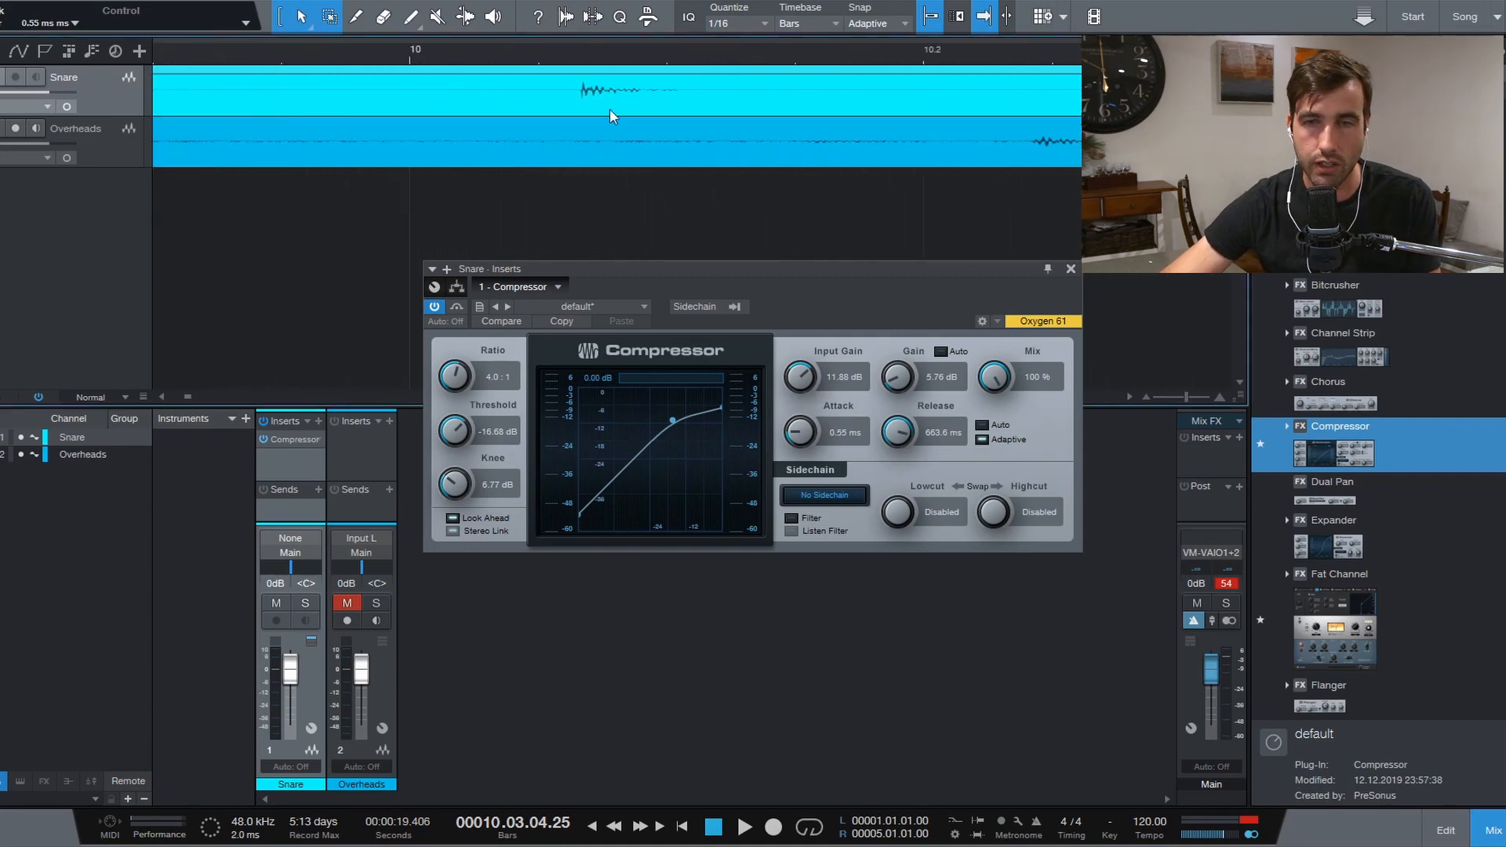
{"action": "left_click_drag", "start_coordinate": [593, 58], "coordinate": [609, 118]}
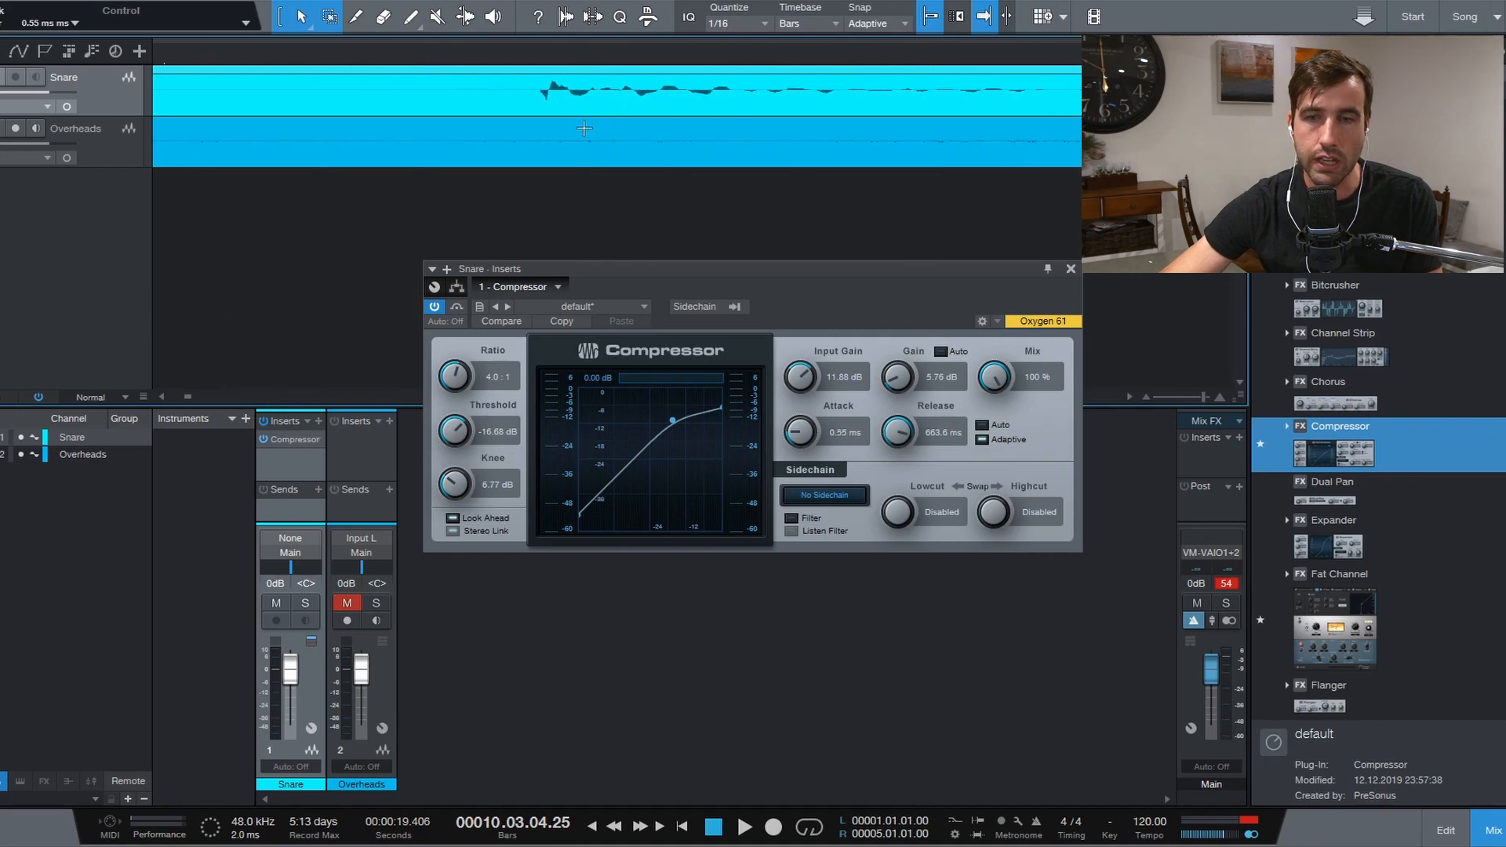
{"action": "mouse_move", "coordinate": [797, 436]}
{"action": "left_mouse_down"}
{"action": "mouse_move", "coordinate": [802, 421]}
{"action": "mouse_move", "coordinate": [802, 439]}
{"action": "left_mouse_up"}
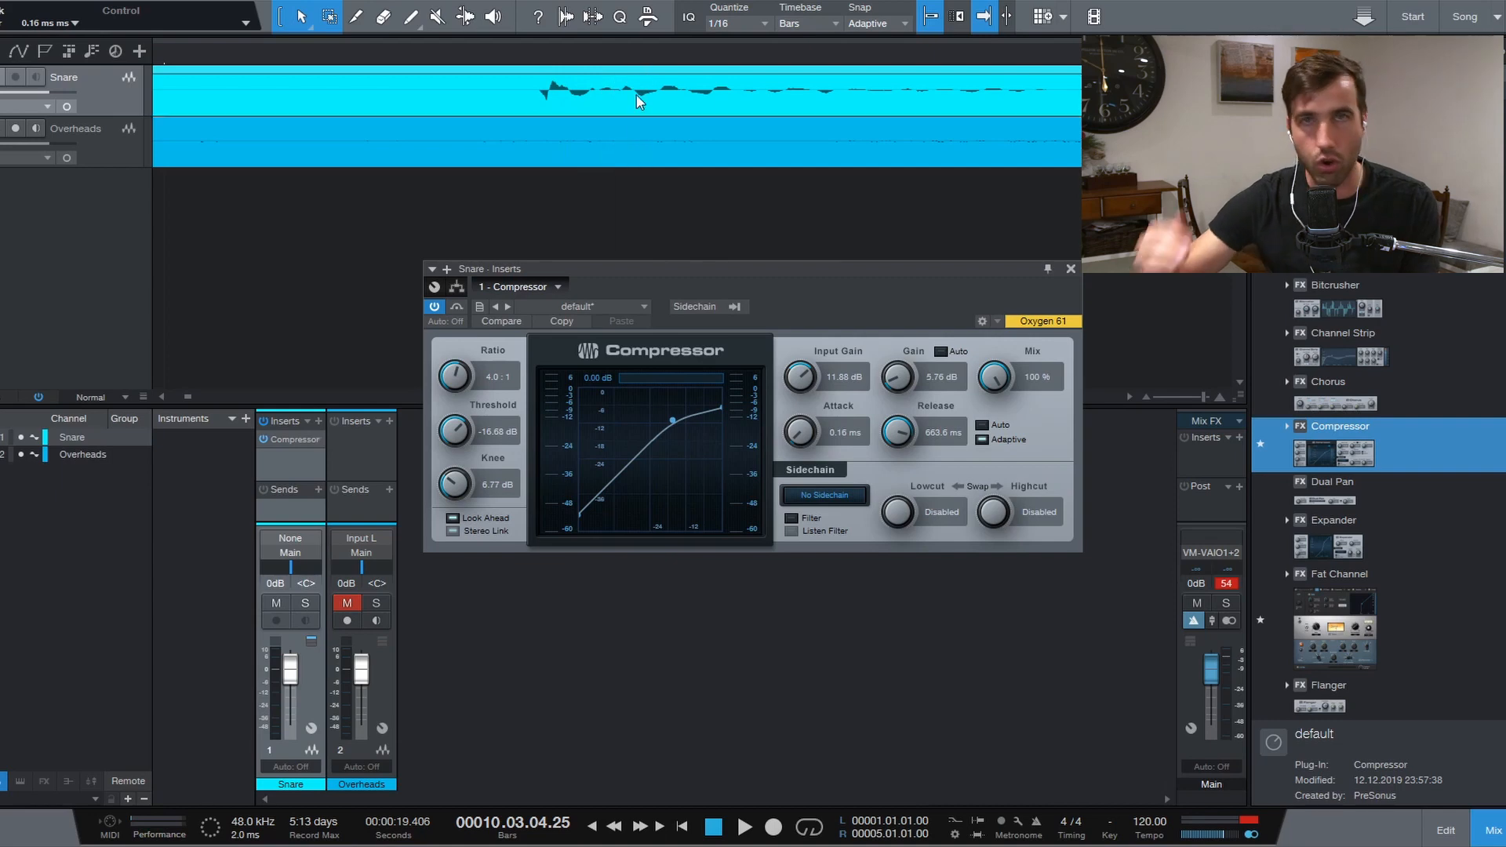
{"action": "left_click_drag", "start_coordinate": [798, 433], "coordinate": [800, 350]}
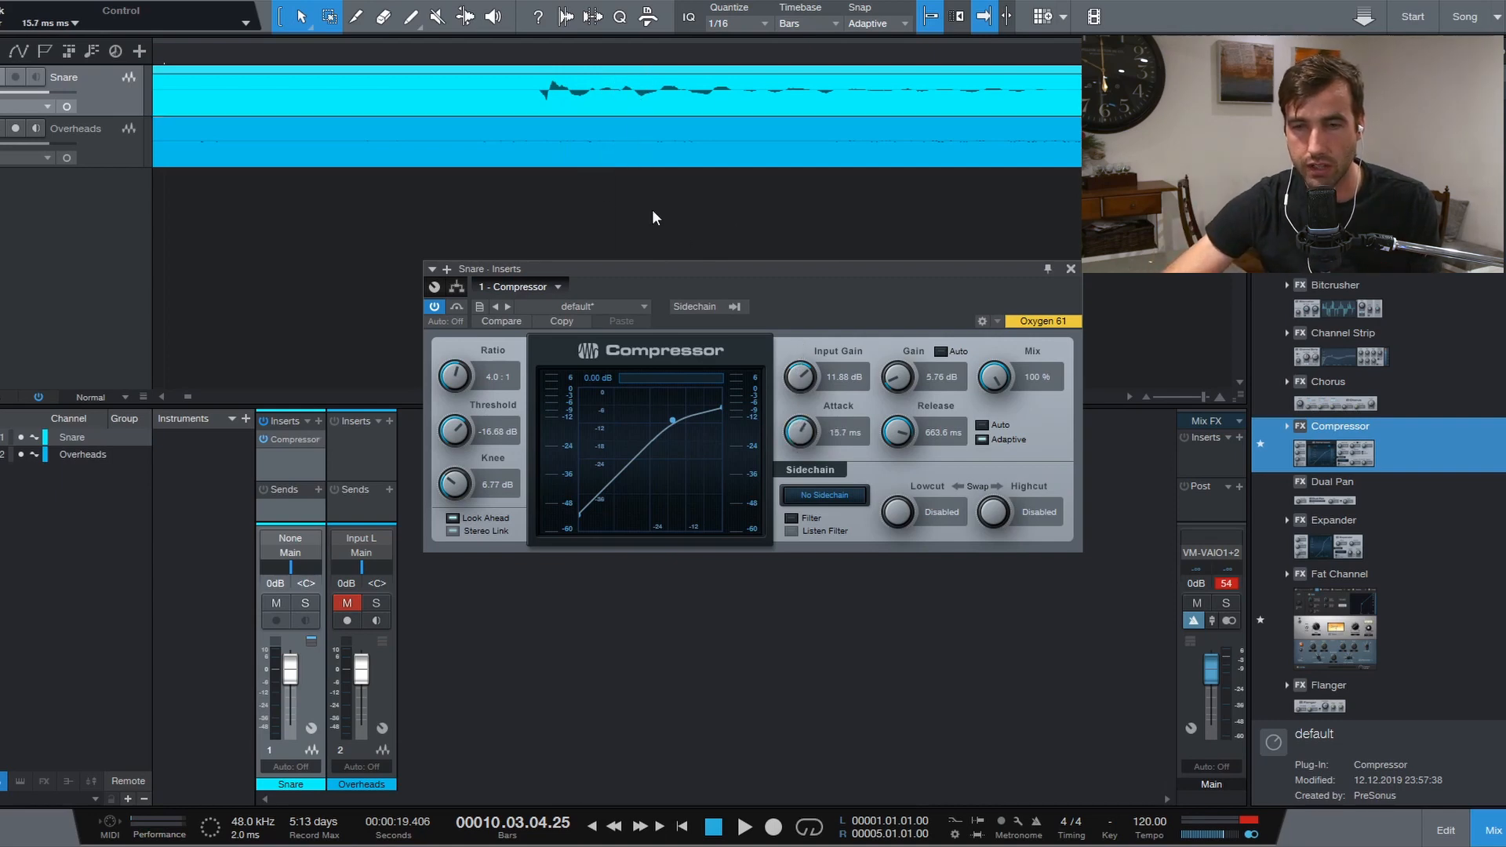
Select the initial transient of the snare hit just after bar 10 as a reference and shorten the compressor's attack.
{"action": "left_click_drag", "start_coordinate": [591, 85], "coordinate": [534, 86]}
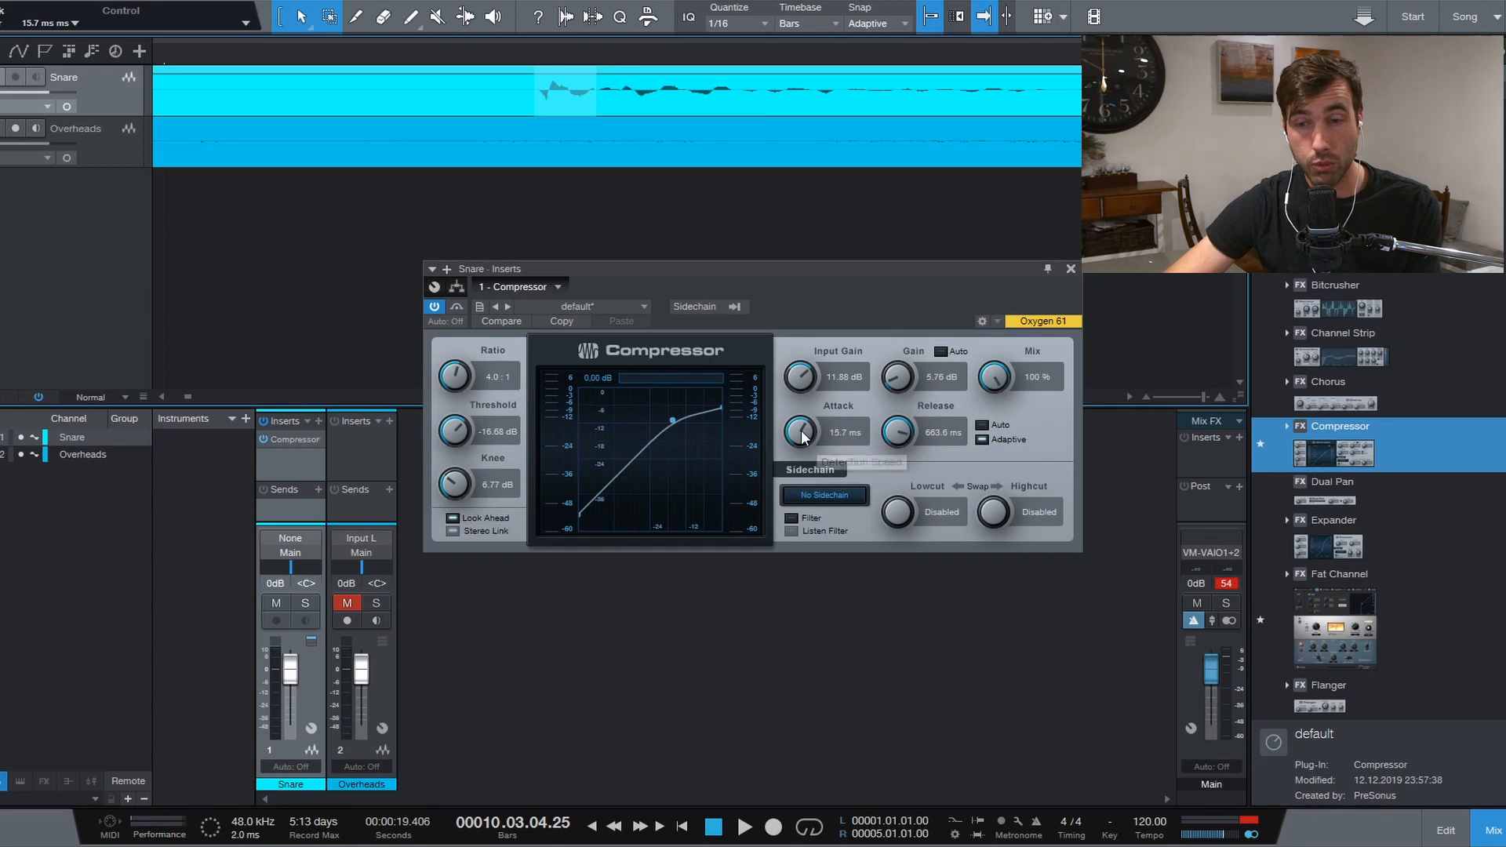
{"action": "left_click_drag", "start_coordinate": [803, 428], "coordinate": [803, 446]}
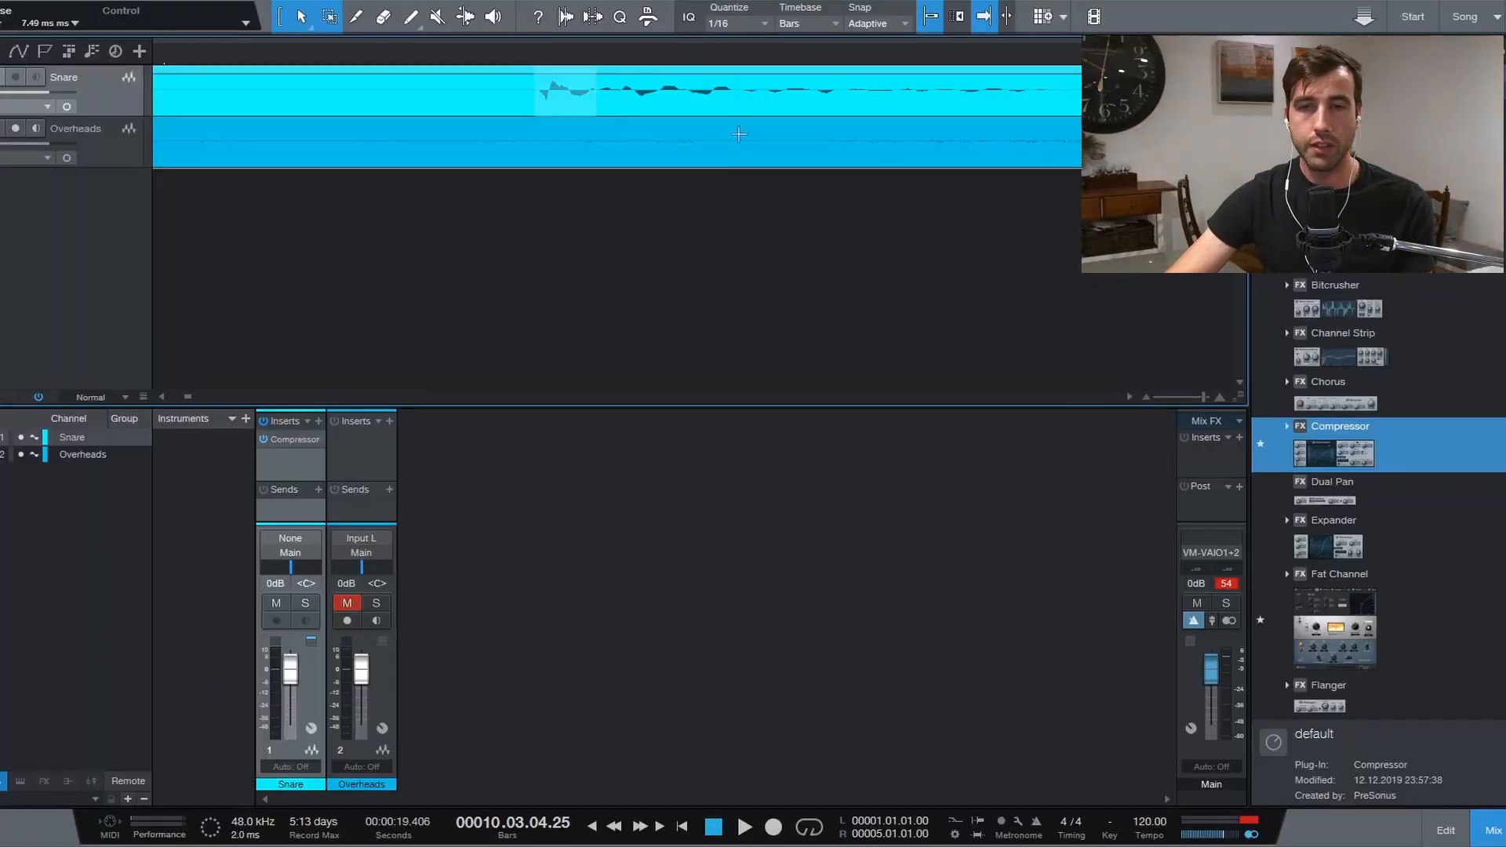
Insert Pro EQ after the Compressor on the Snare channel and start playback.
{"action": "left_click_drag", "start_coordinate": [694, 48], "coordinate": [774, 3]}
{"action": "scroll", "coordinate": [1382, 506], "scroll_direction": "down", "scroll_amount": 15}
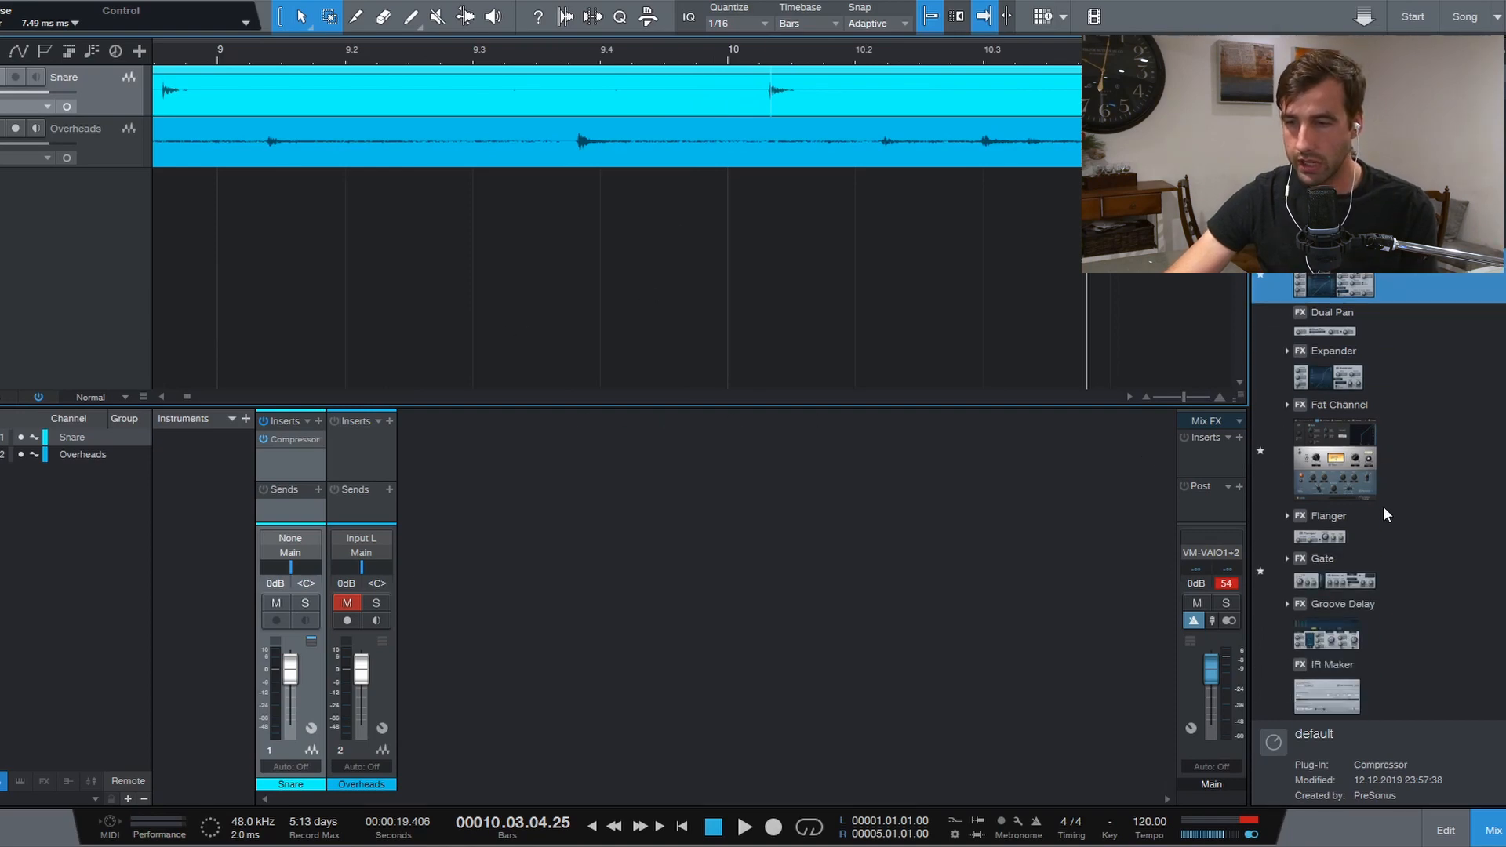
{"action": "scroll", "coordinate": [1371, 534], "scroll_direction": "down", "scroll_amount": 2}
{"action": "left_click_drag", "start_coordinate": [1361, 543], "coordinate": [286, 456]}
{"action": "key", "text": "space"}
{"action": "left_click_drag", "start_coordinate": [675, 50], "coordinate": [693, 1]}
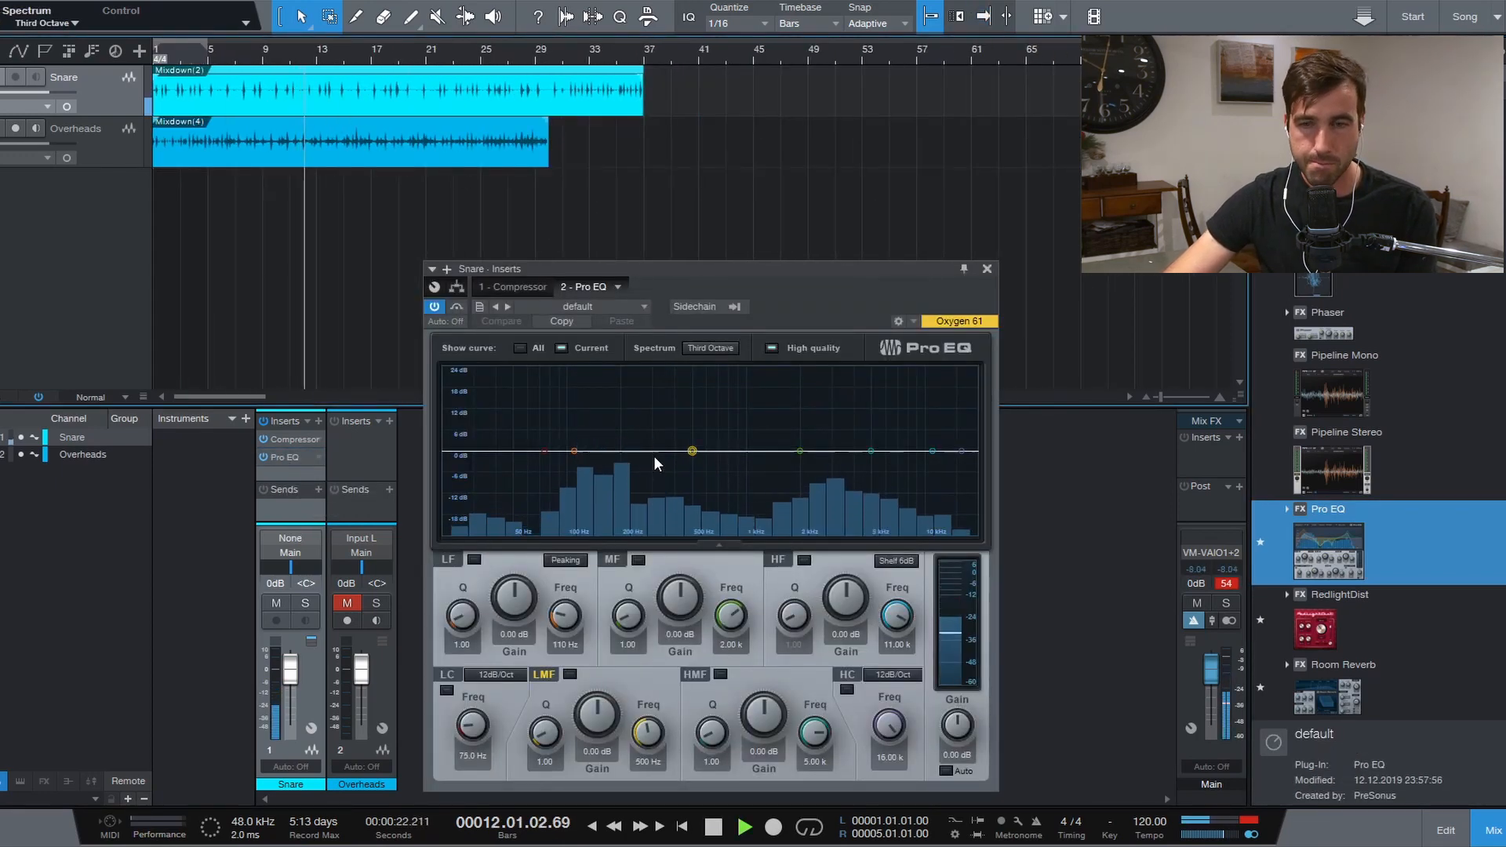
Enable Pro EQ's low-cut filter with a 24dB/Oct slope at 112 Hz.
{"action": "left_click", "coordinate": [538, 453]}
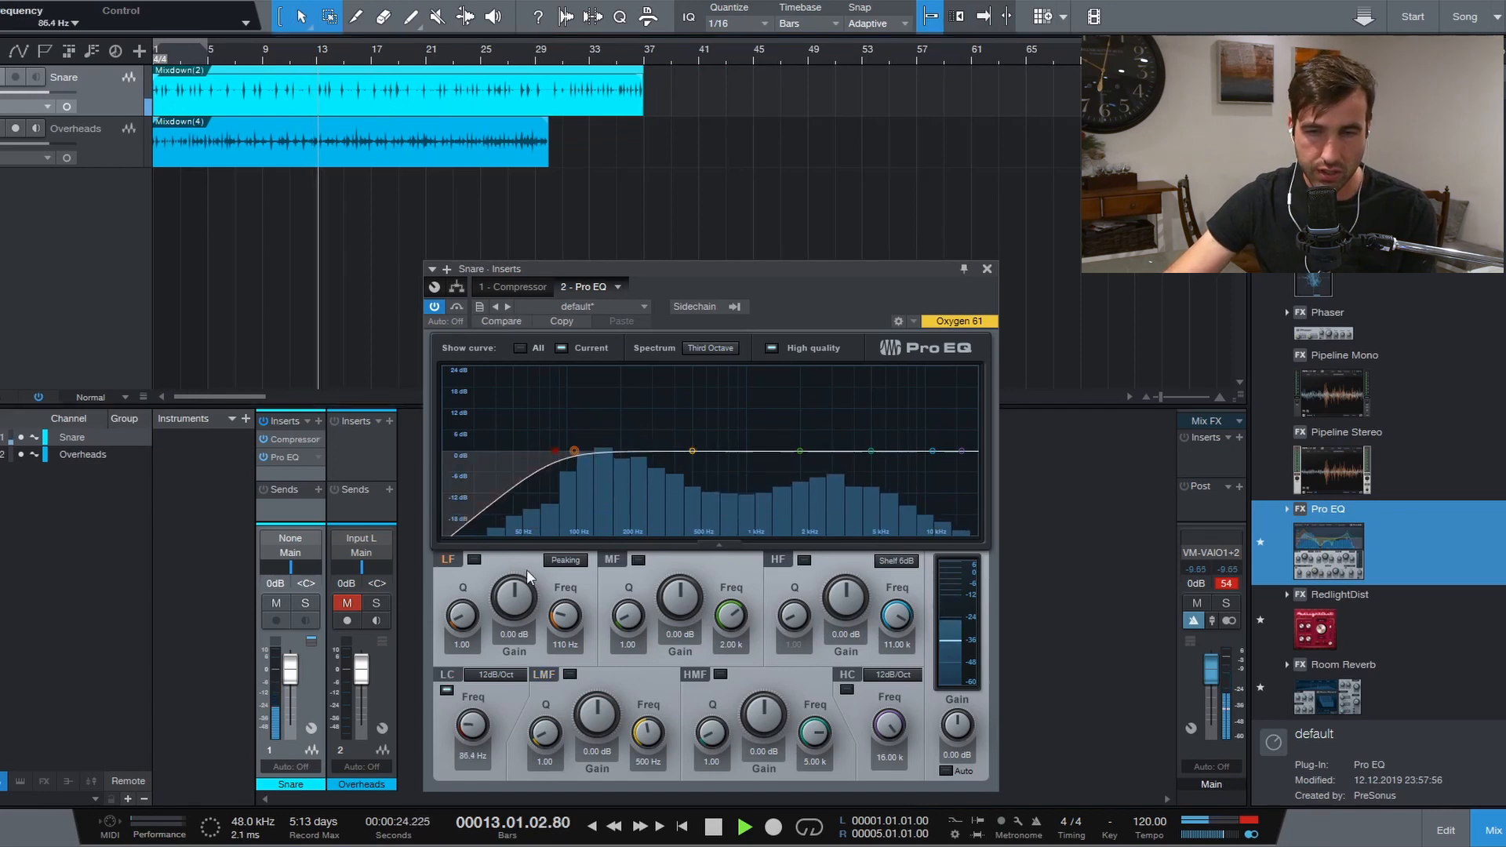
{"action": "left_click", "coordinate": [496, 675]}
{"action": "left_click", "coordinate": [511, 742]}
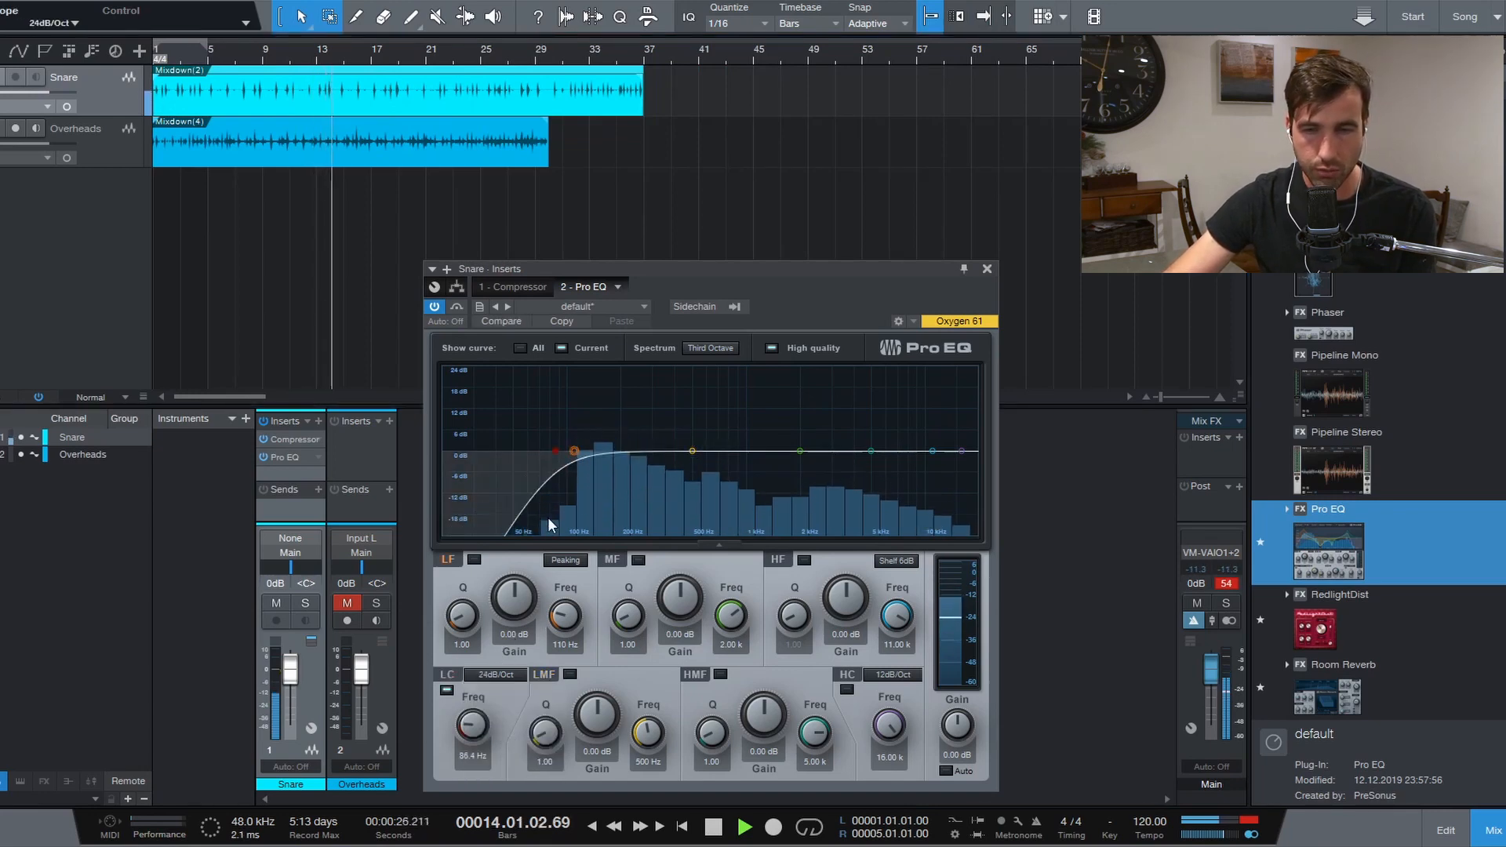
{"action": "left_click_drag", "start_coordinate": [556, 452], "coordinate": [577, 454]}
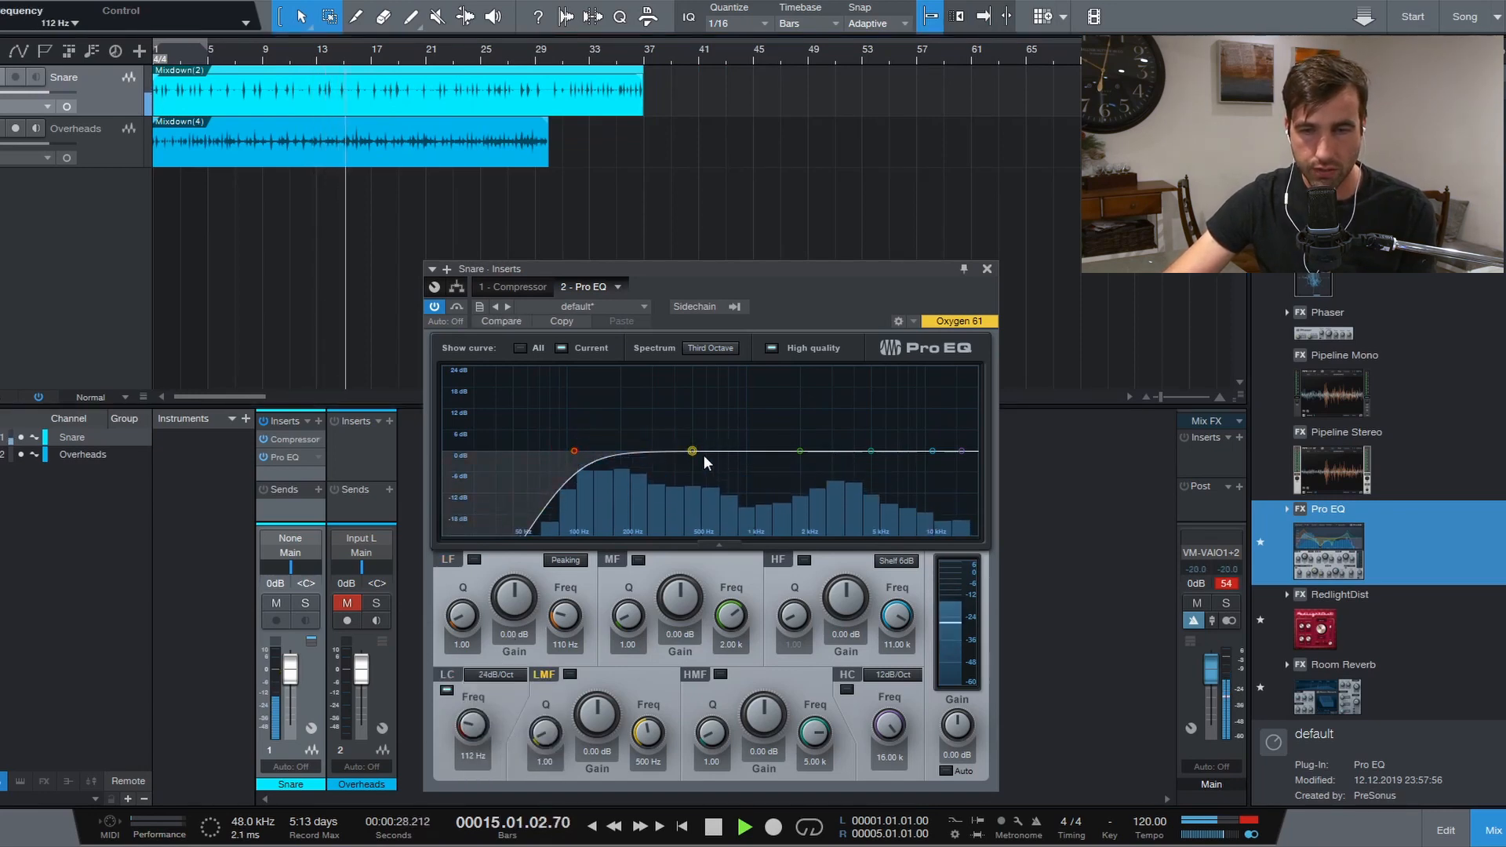
Cut the LMF band by about 12.9 dB at 416 Hz with a Q of 2.42.
{"action": "mouse_move", "coordinate": [692, 450]}
{"action": "left_mouse_down"}
{"action": "mouse_move", "coordinate": [690, 431]}
{"action": "mouse_move", "coordinate": [650, 440]}
{"action": "mouse_move", "coordinate": [694, 434]}
{"action": "mouse_move", "coordinate": [679, 396]}
{"action": "mouse_move", "coordinate": [664, 405]}
{"action": "mouse_move", "coordinate": [687, 406]}
{"action": "mouse_move", "coordinate": [678, 476]}
{"action": "left_mouse_up"}
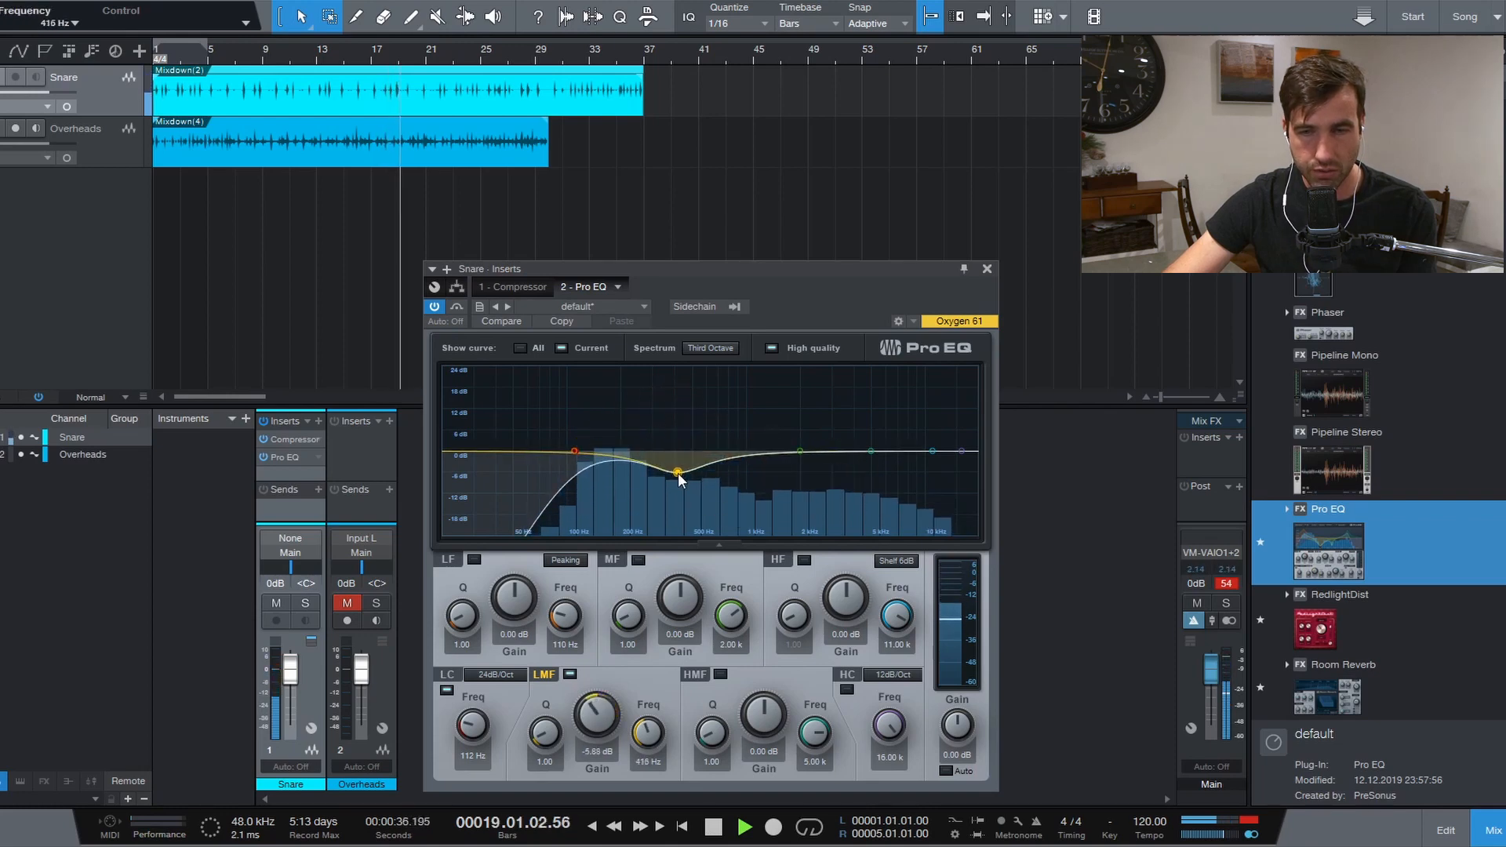
{"action": "left_click_drag", "start_coordinate": [536, 738], "coordinate": [540, 713]}
{"action": "left_click_drag", "start_coordinate": [678, 478], "coordinate": [678, 499]}
Cut the MF band by about 11.8 dB at 779 Hz, boost the HMF band about 20.2 dB near 3.2 kHz, and close Pro EQ.
{"action": "left_click_drag", "start_coordinate": [794, 454], "coordinate": [743, 485]}
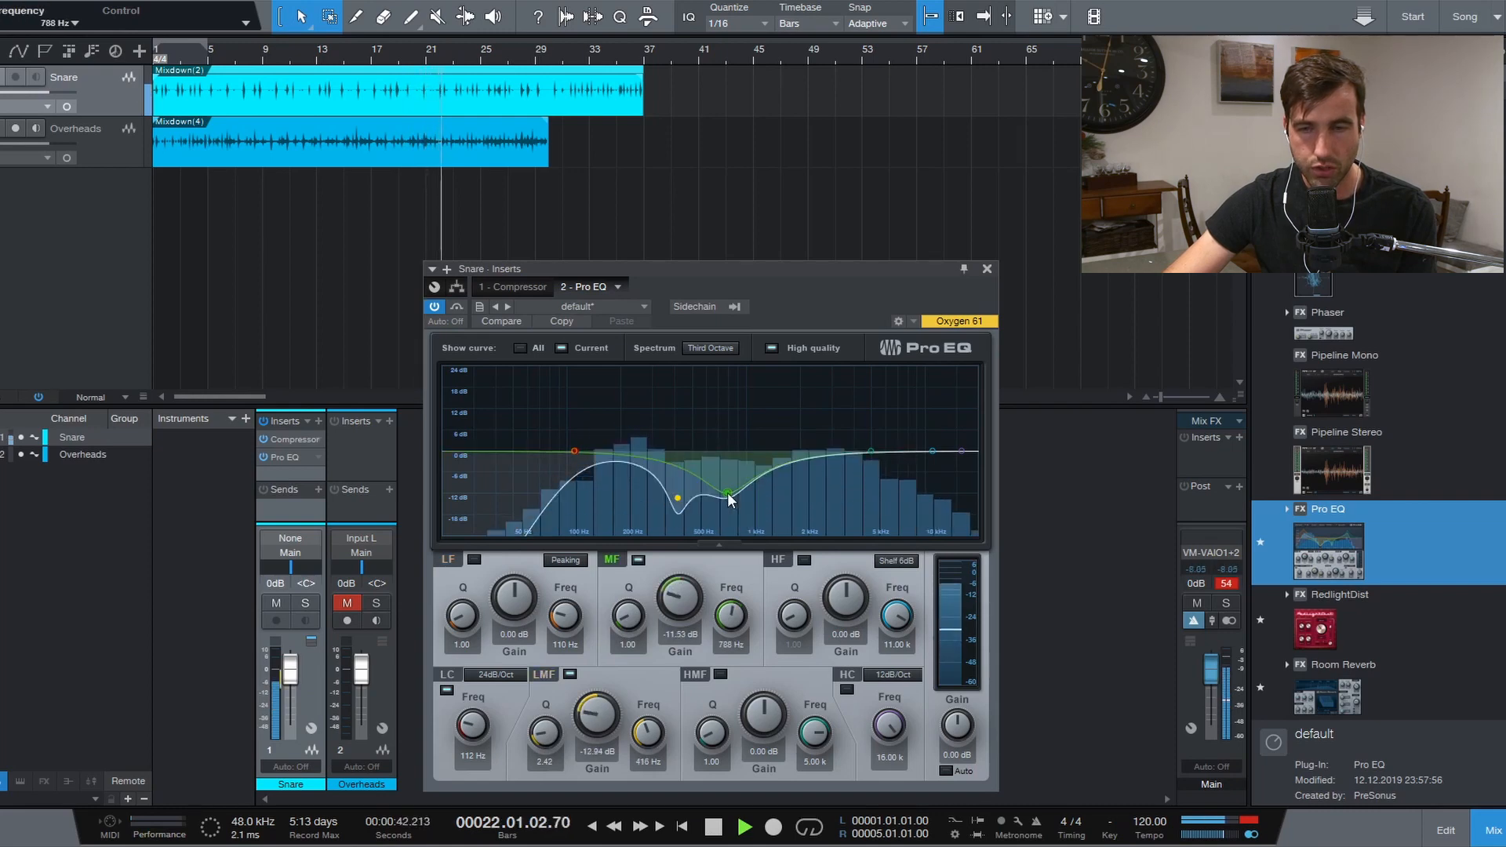
{"action": "left_click_drag", "start_coordinate": [871, 452], "coordinate": [836, 378]}
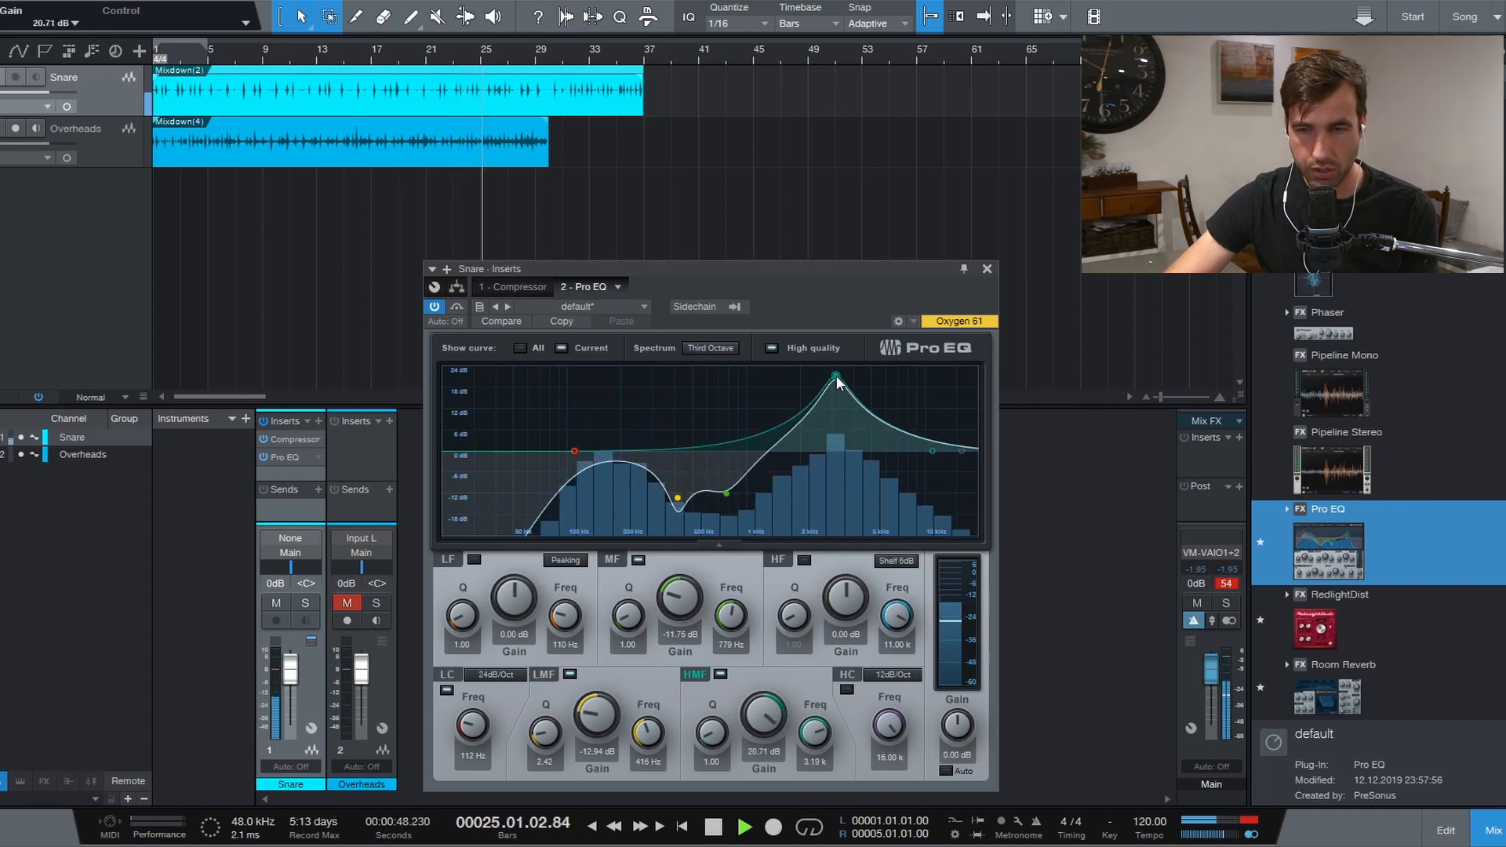
{"action": "left_click", "coordinate": [985, 269]}
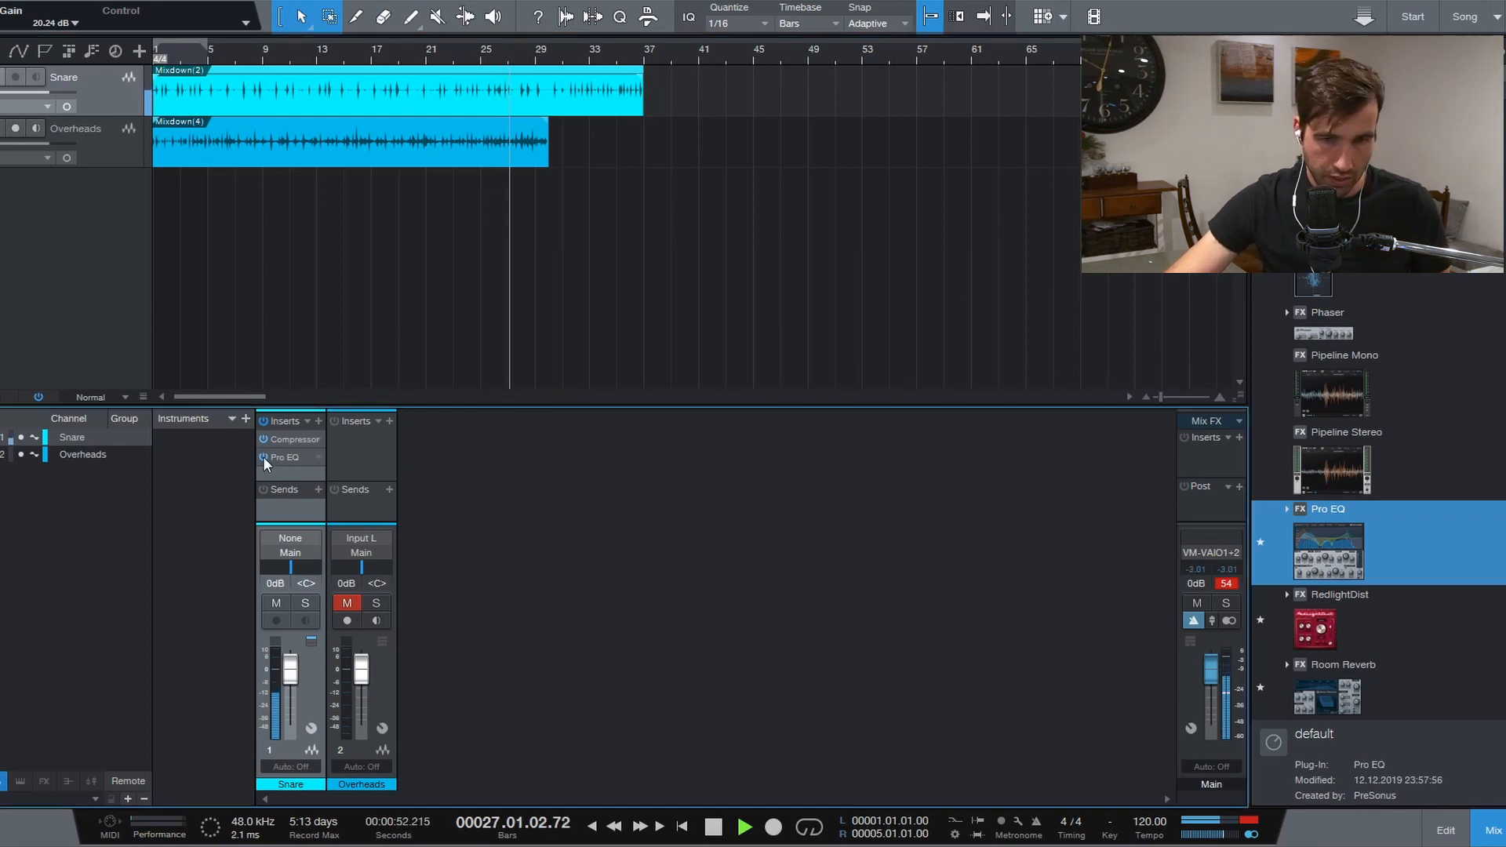
Bypass and reactivate the Snare's Compressor to compare the sound, and restart playback from the beginning of the song.
{"action": "double_click", "coordinate": [285, 444]}
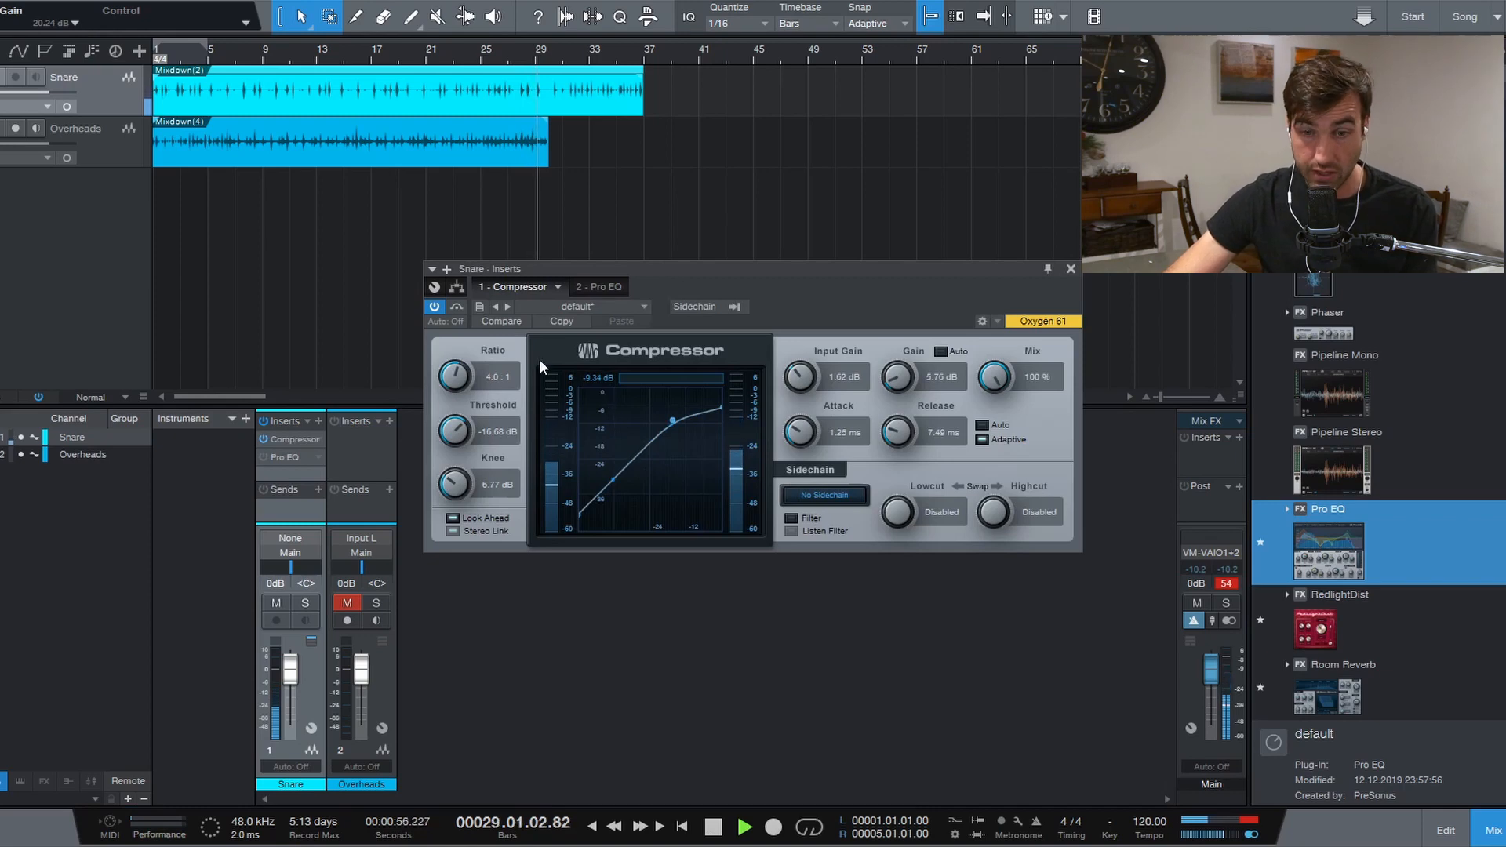
{"action": "left_click", "coordinate": [434, 307]}
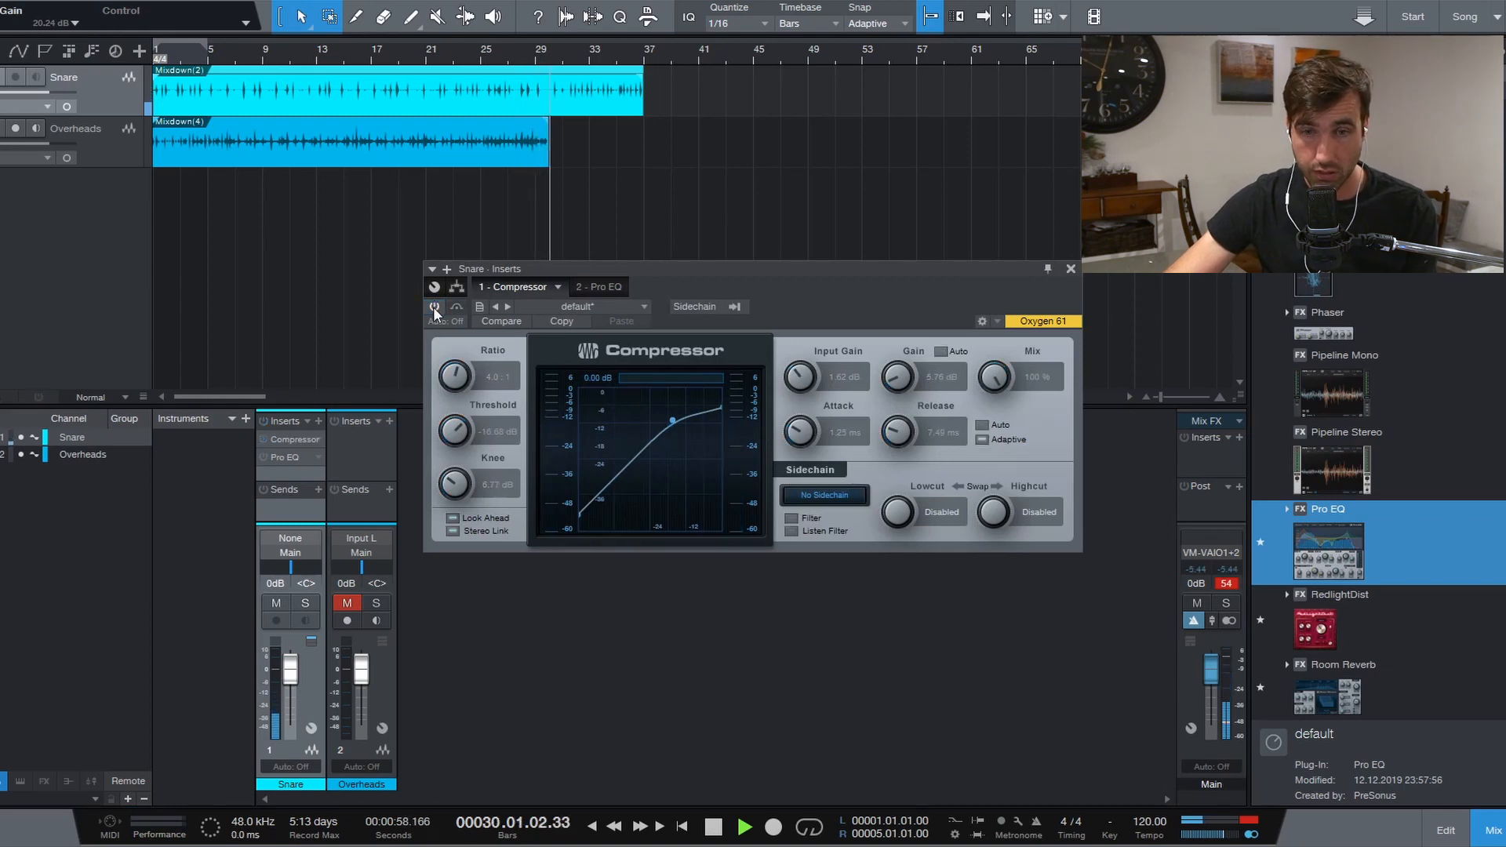
{"action": "left_click", "coordinate": [434, 306]}
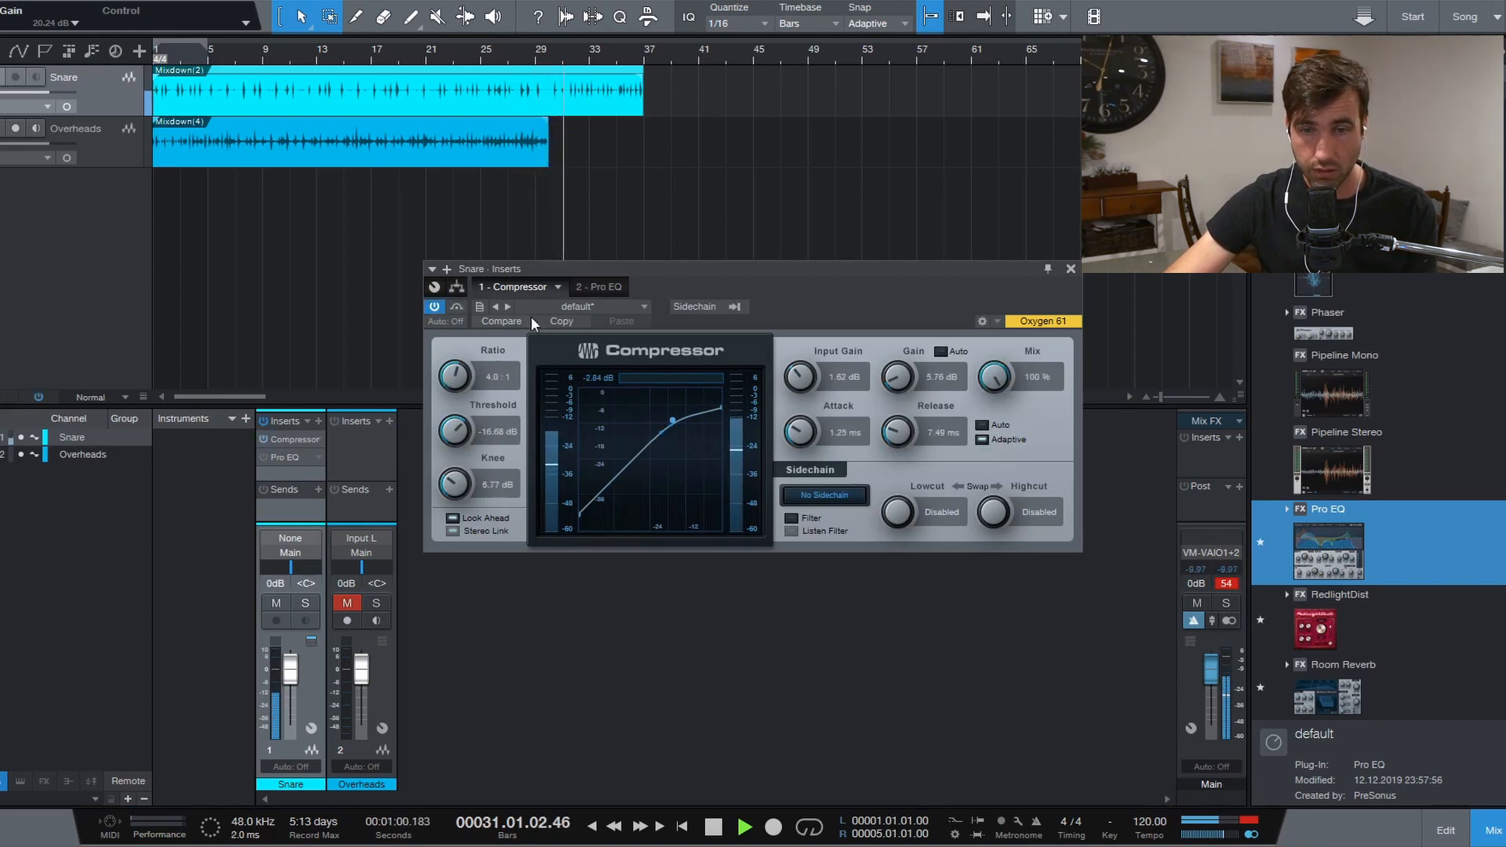
{"action": "key", "text": "comma"}
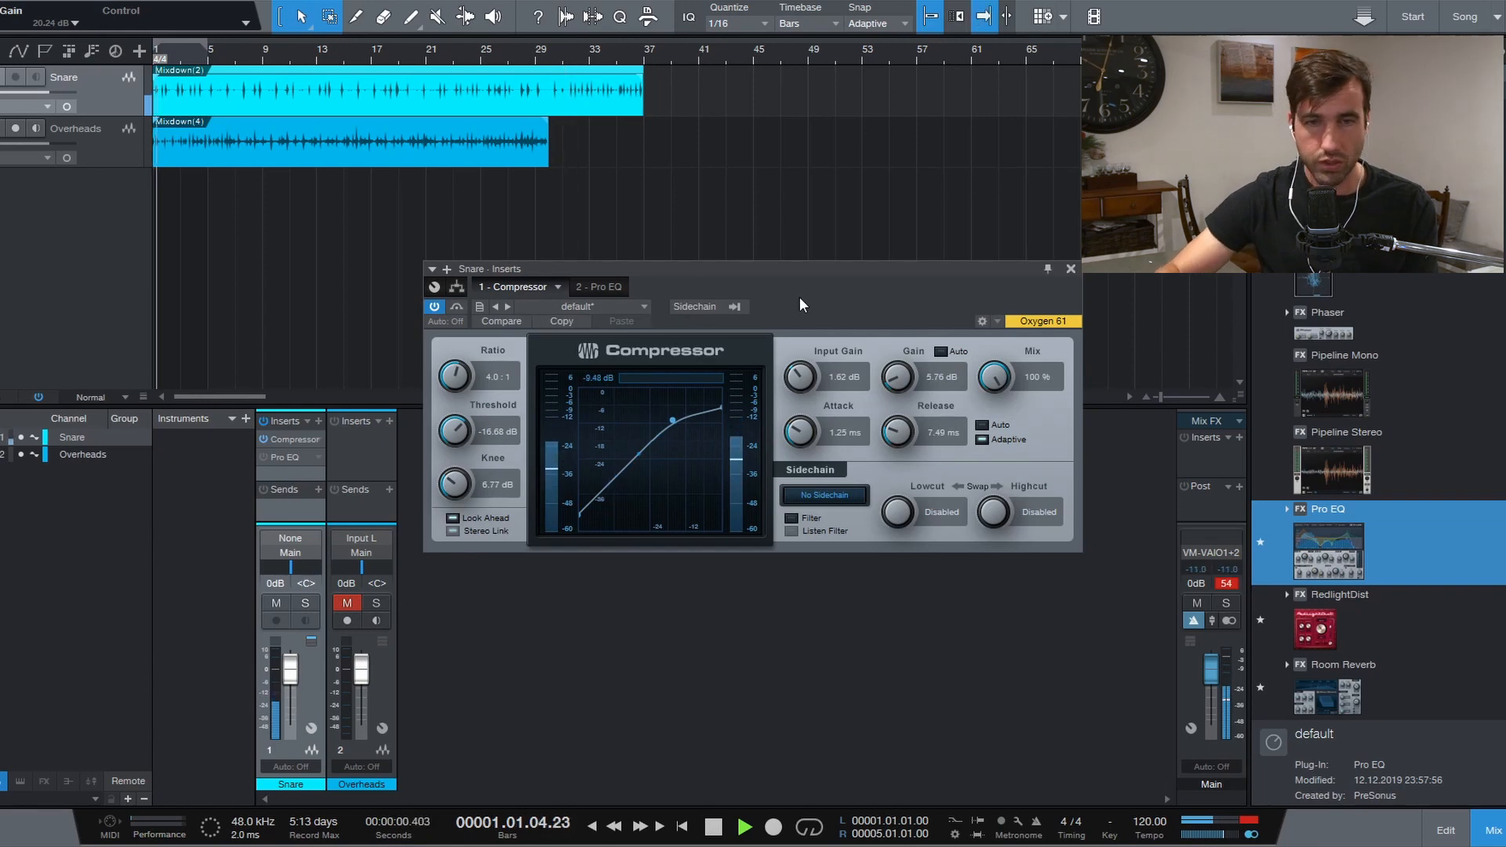
{"action": "left_click", "coordinate": [1070, 268]}
Toggle Pro EQ and swap its order with the Compressor to compare, leaving Pro EQ first in the Snare inserts, and stop playback.
{"action": "left_click", "coordinate": [264, 459]}
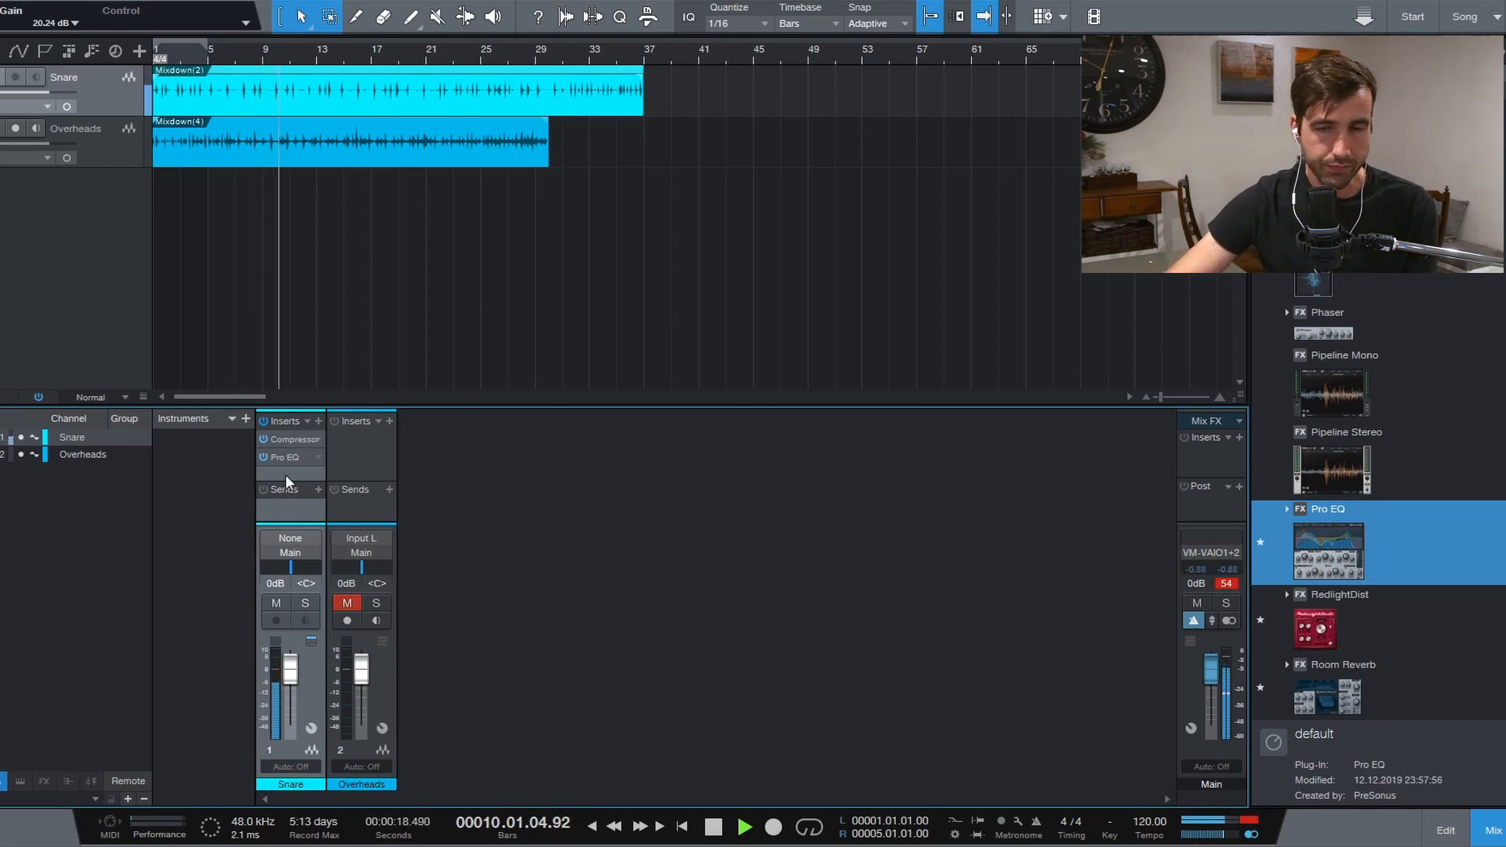
{"action": "left_click_drag", "start_coordinate": [290, 468], "coordinate": [301, 441]}
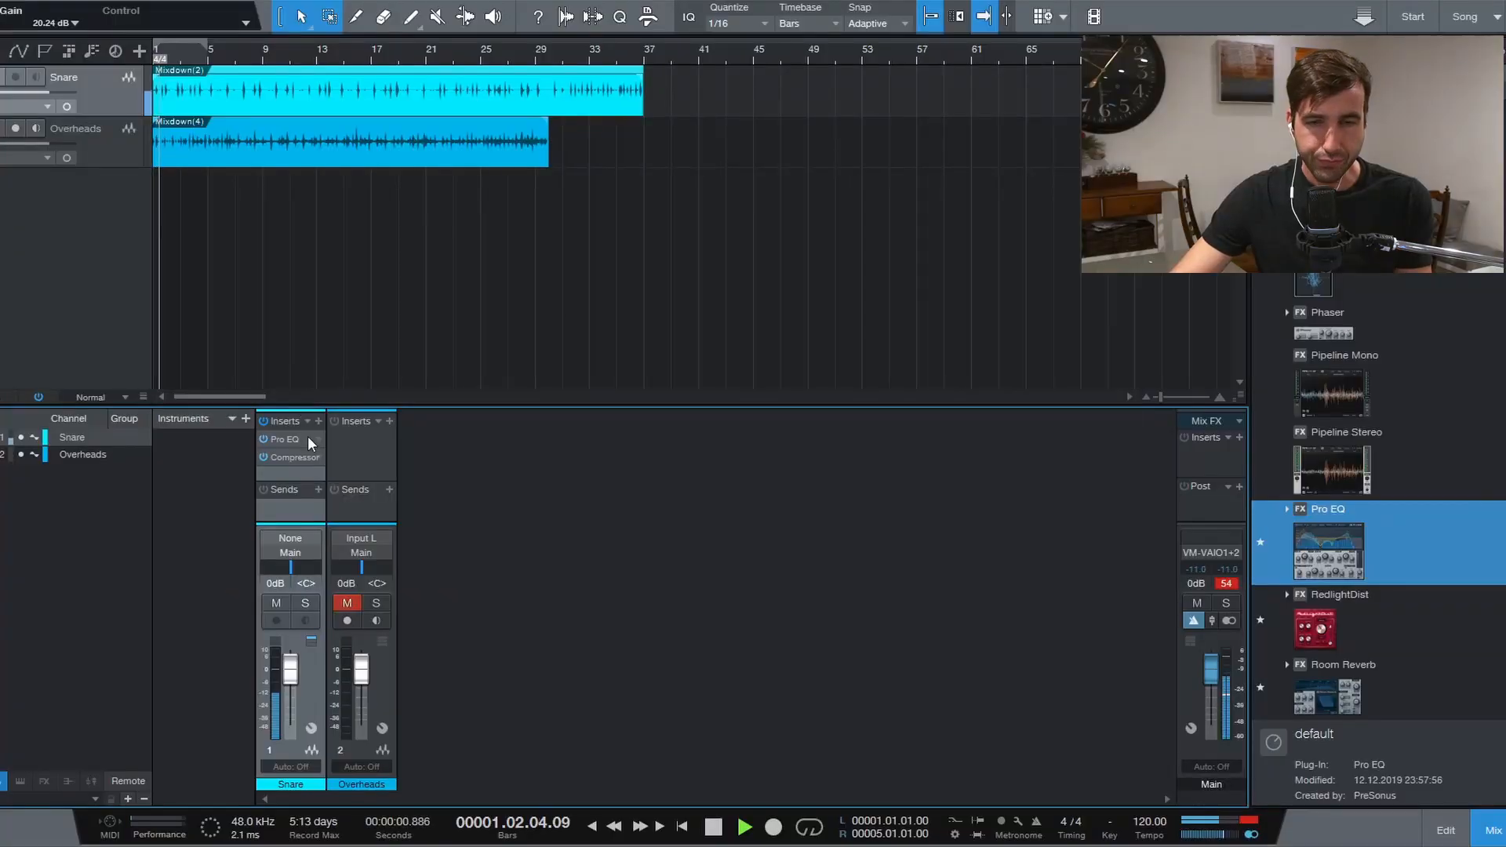
{"action": "left_click_drag", "start_coordinate": [308, 442], "coordinate": [290, 469]}
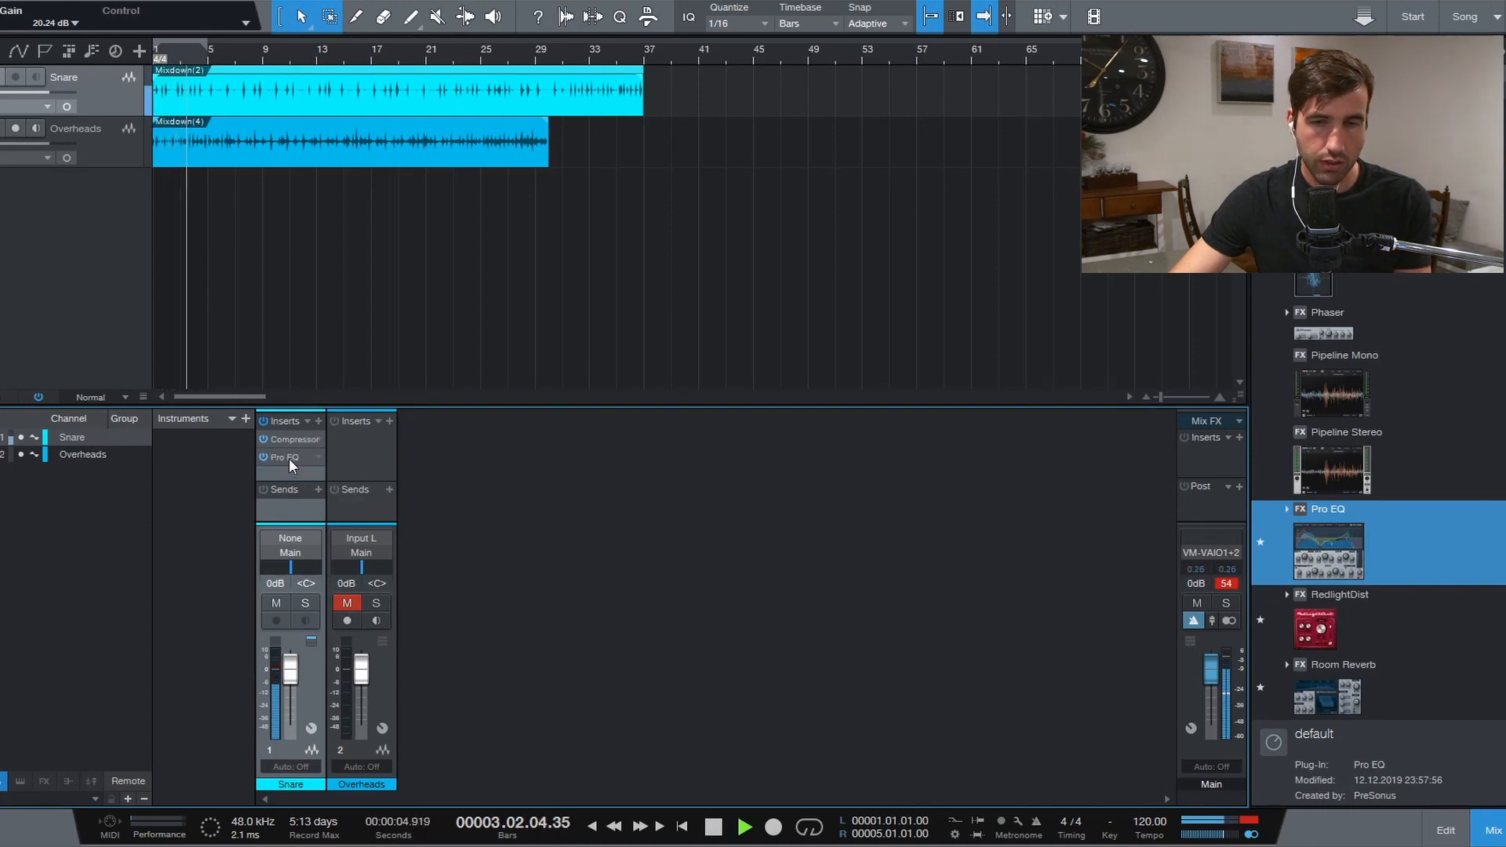
{"action": "left_click_drag", "start_coordinate": [290, 462], "coordinate": [292, 432]}
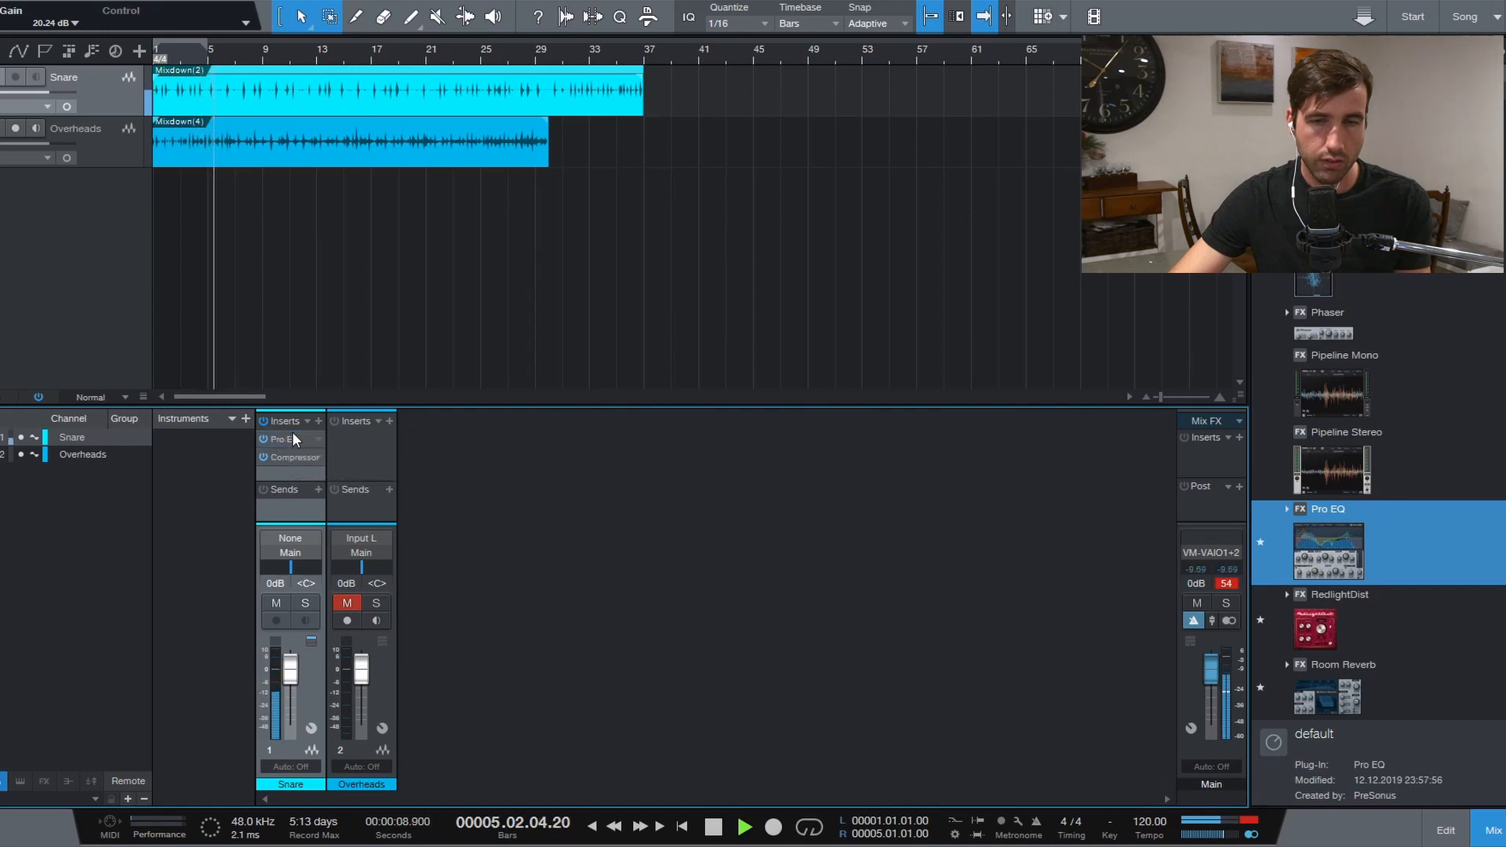
{"action": "key", "text": "space"}
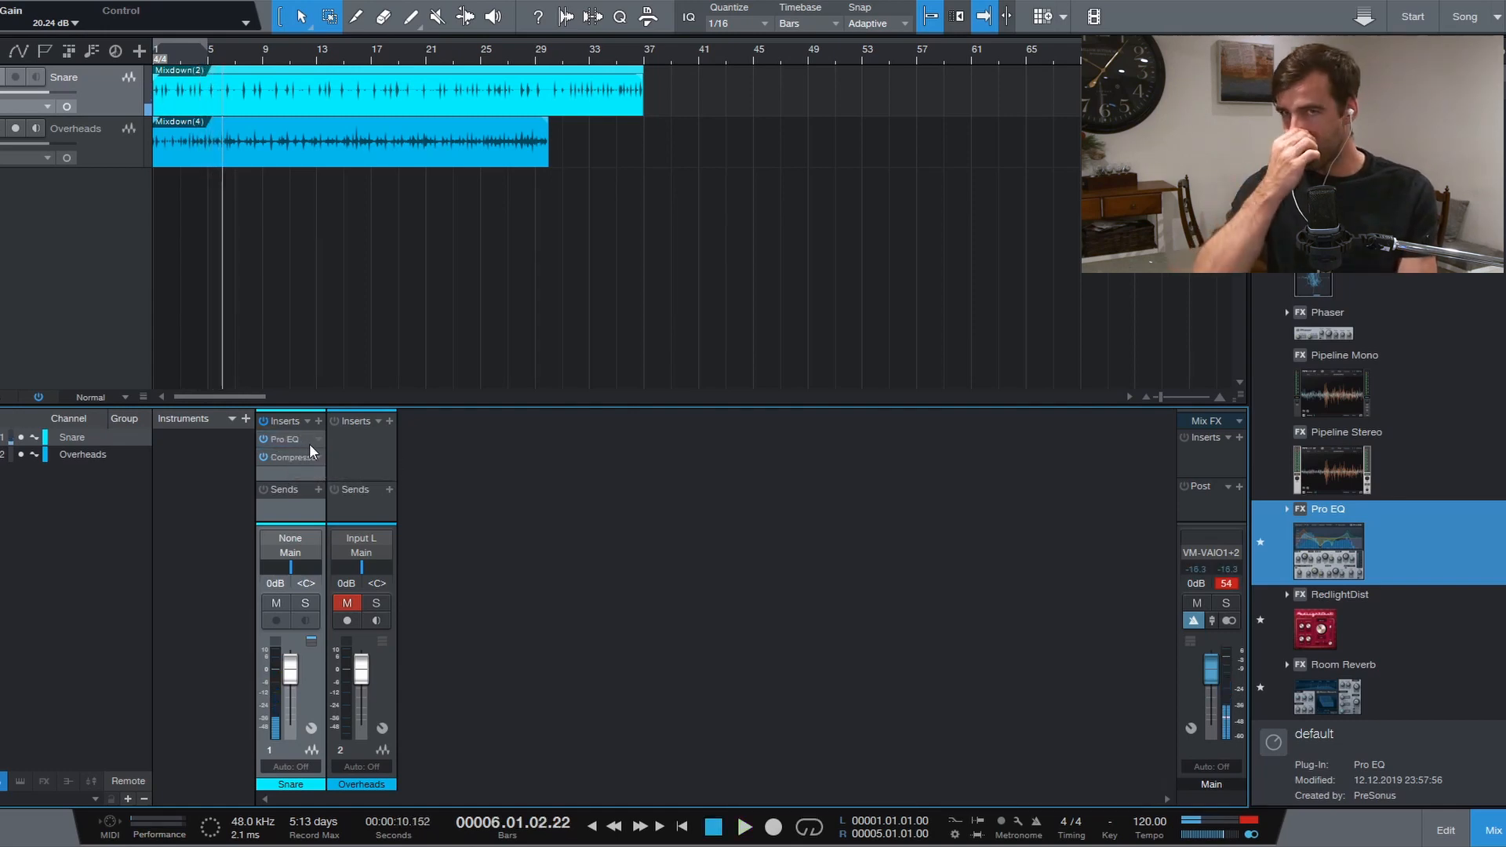